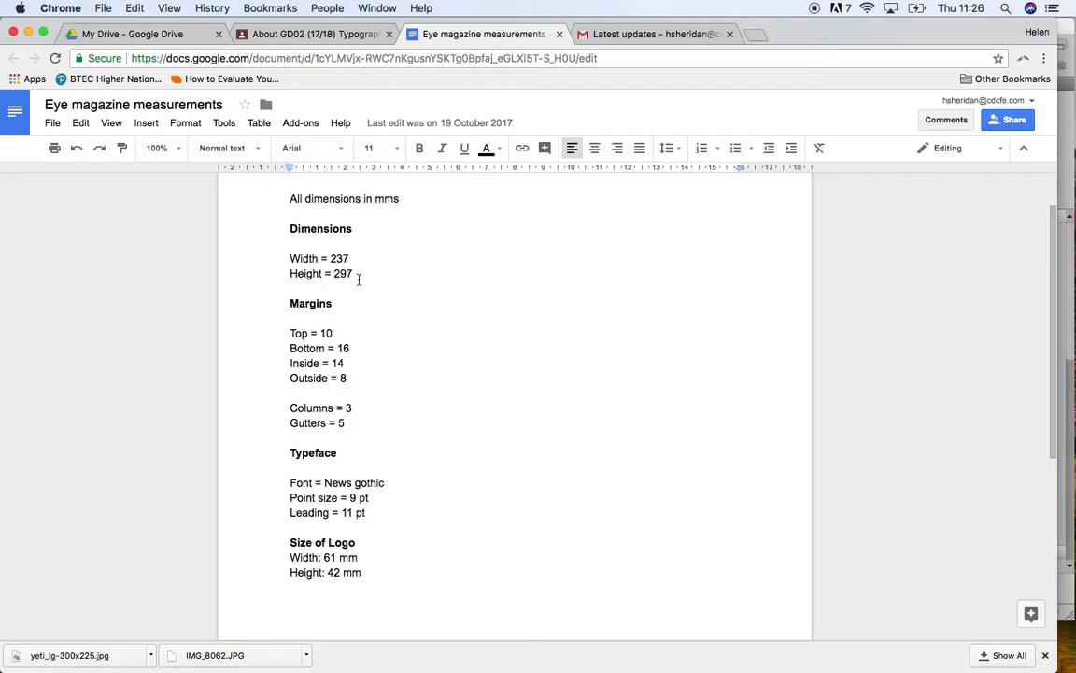
- Switch to InDesign, start a new document and set its page width to 237 mm
mouse_move(566, 667)
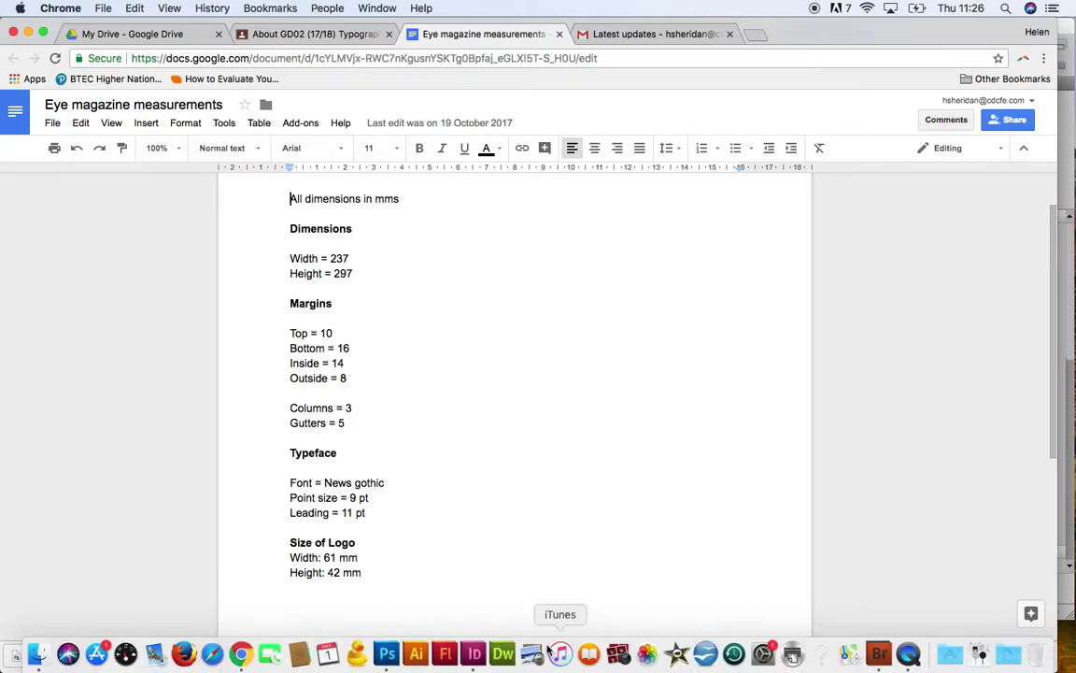
click(475, 654)
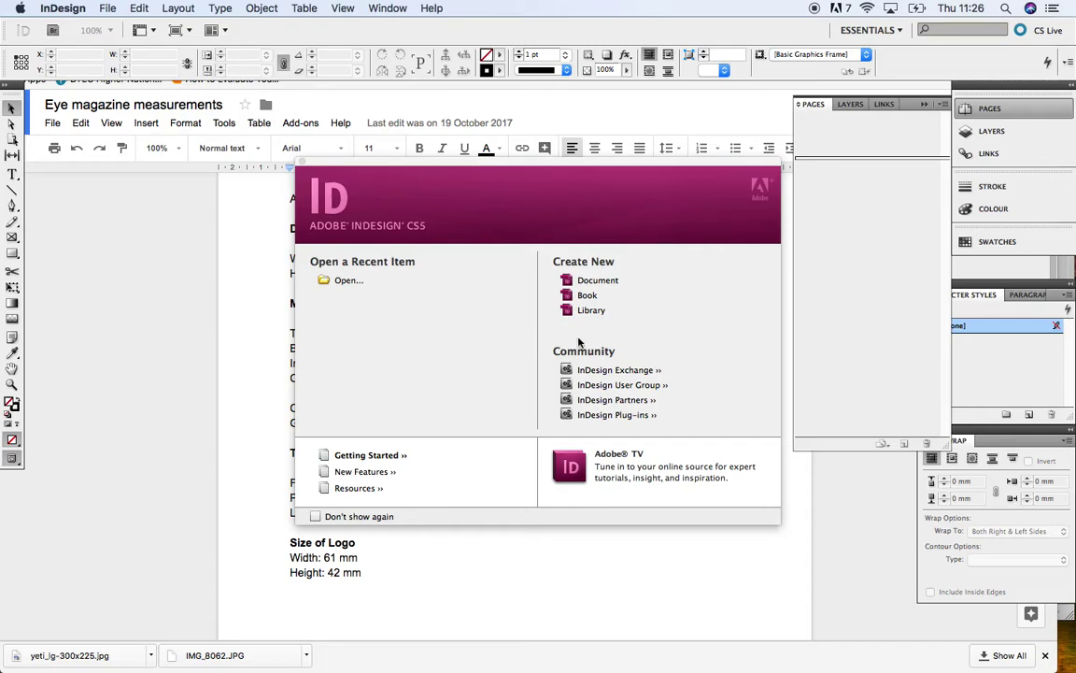
click(584, 280)
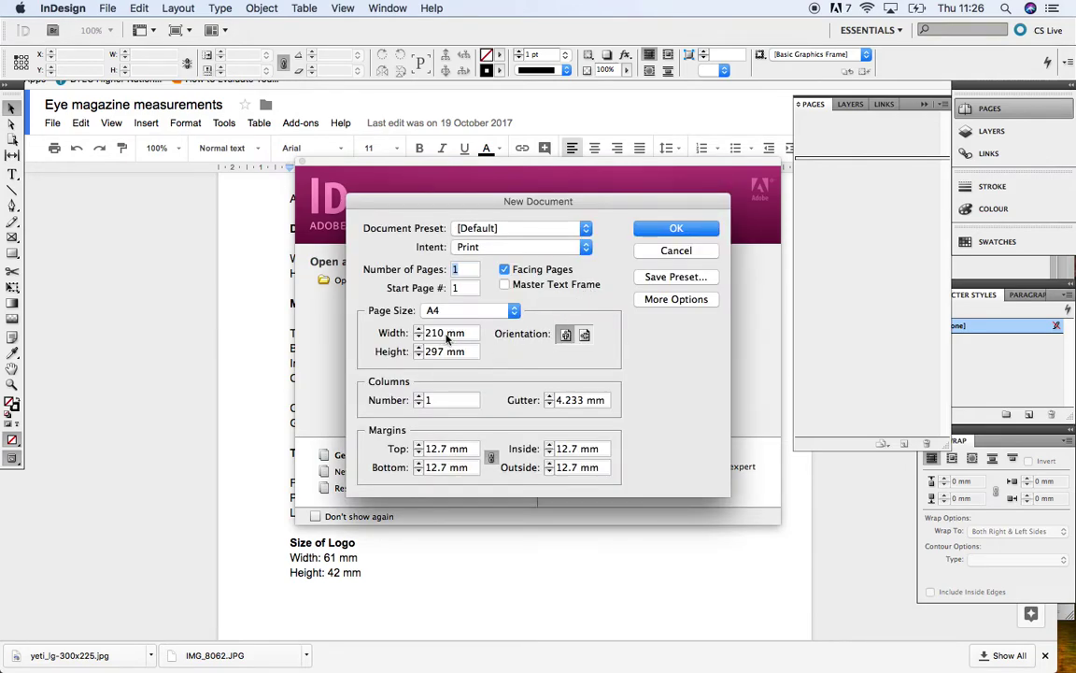
drag(447, 340, 418, 338)
text(237)
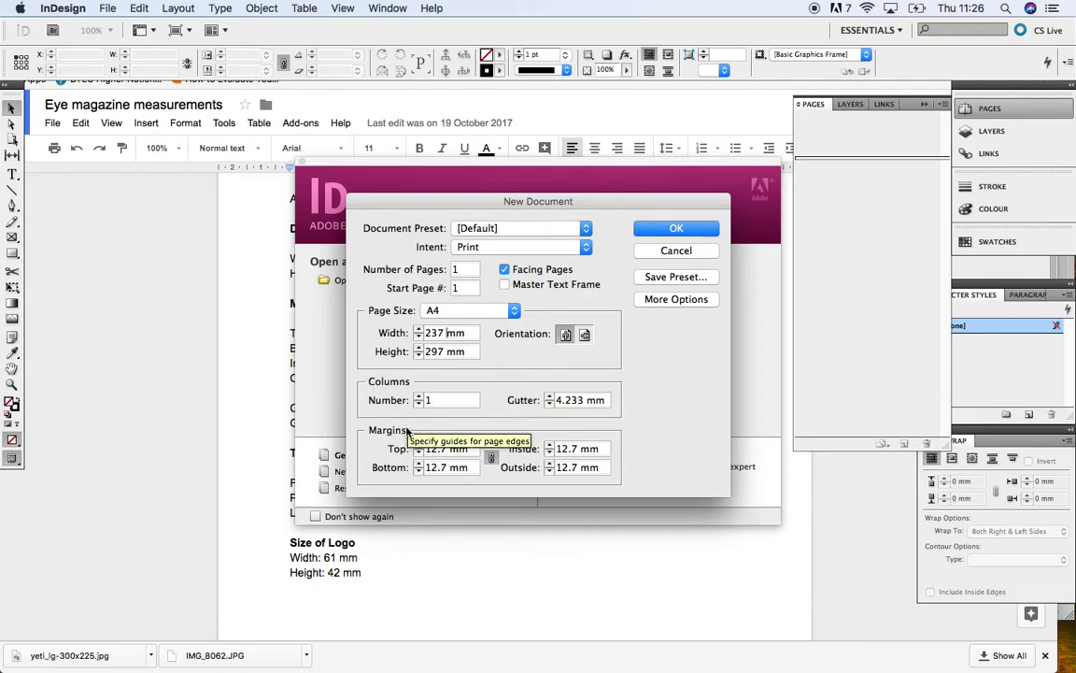
- Consult the margin values in the Eye magazine measurements document and set the new document's top margin to 10 mm
click(244, 389)
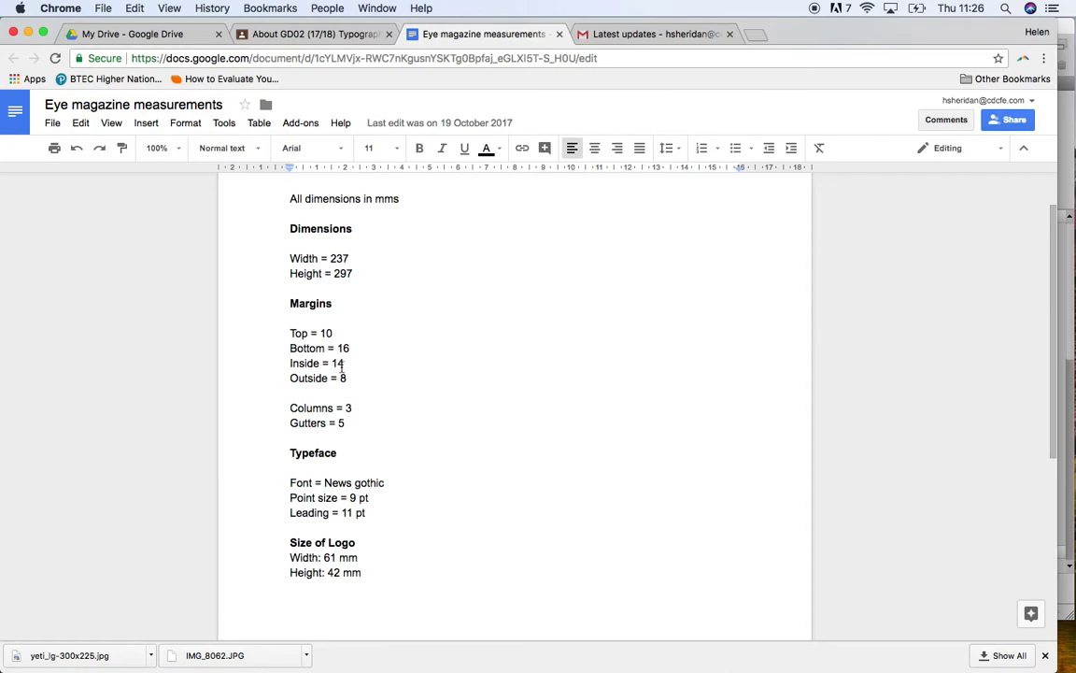
mouse_move(500, 661)
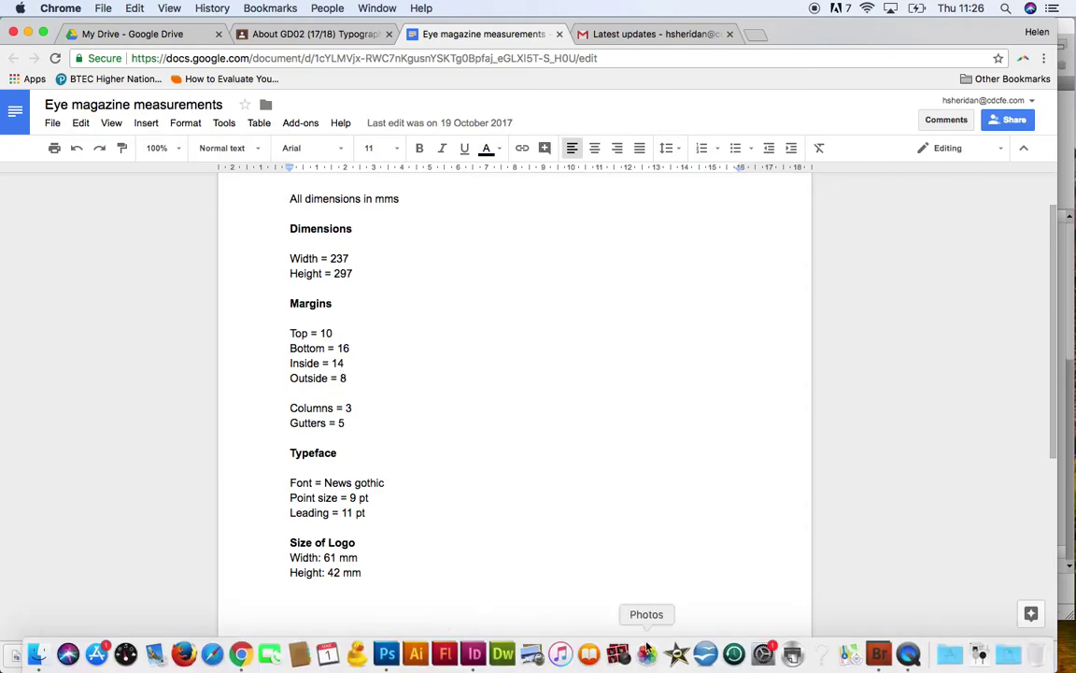
click(475, 659)
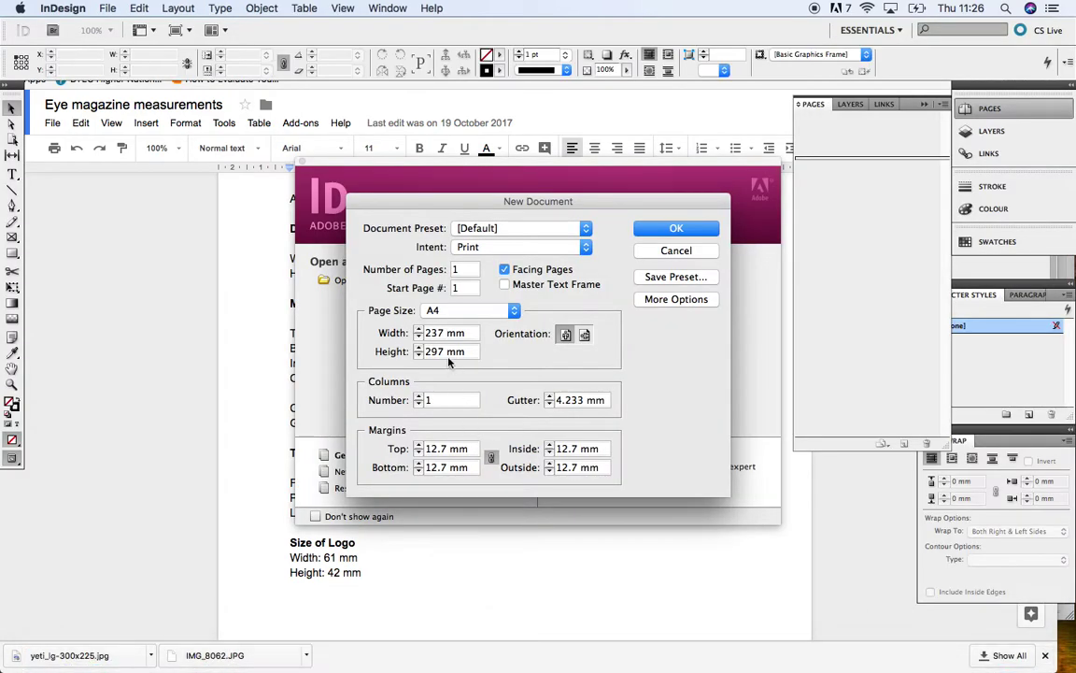
double_click(447, 450)
text(10)
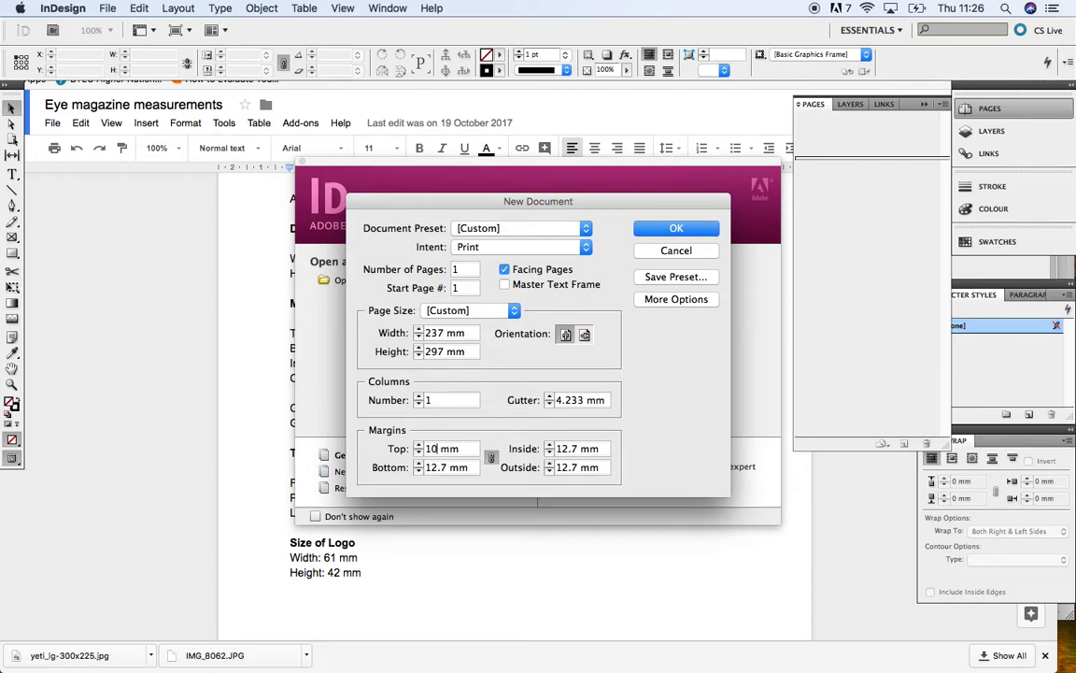
- Set the margins individually, with inside 16 mm, bottom 14 mm and outside 8 mm
click(446, 469)
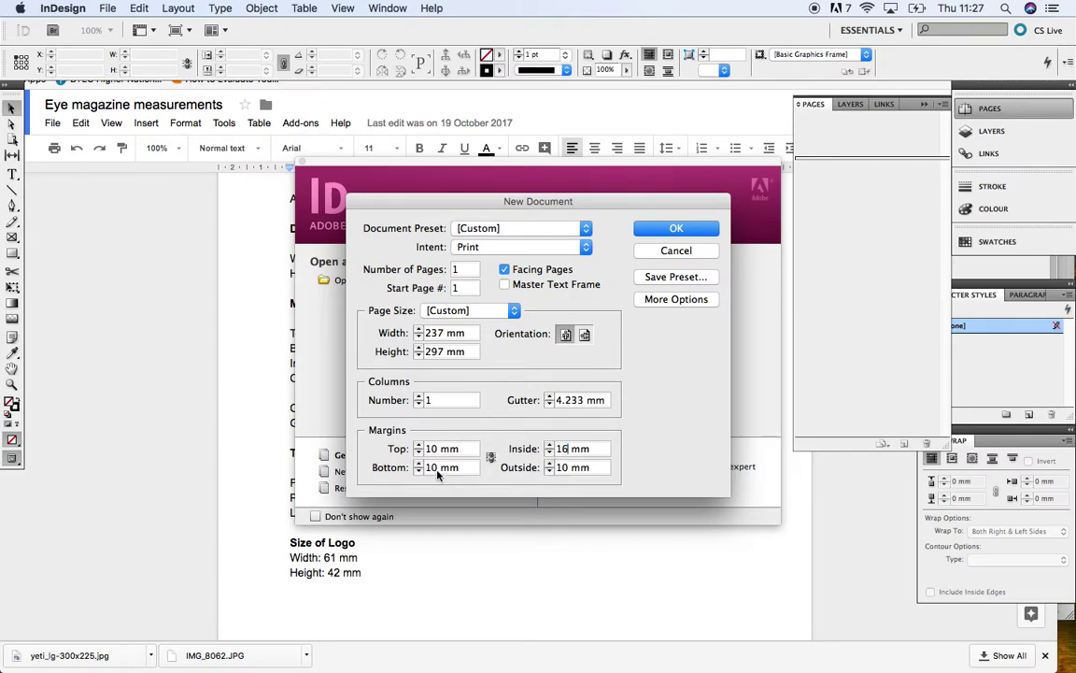
text(4)
drag(569, 470, 550, 473)
text(8)
- Recheck the measurements document and correct the bottom margin to 16 mm and the inside margin to 14 mm
click(253, 477)
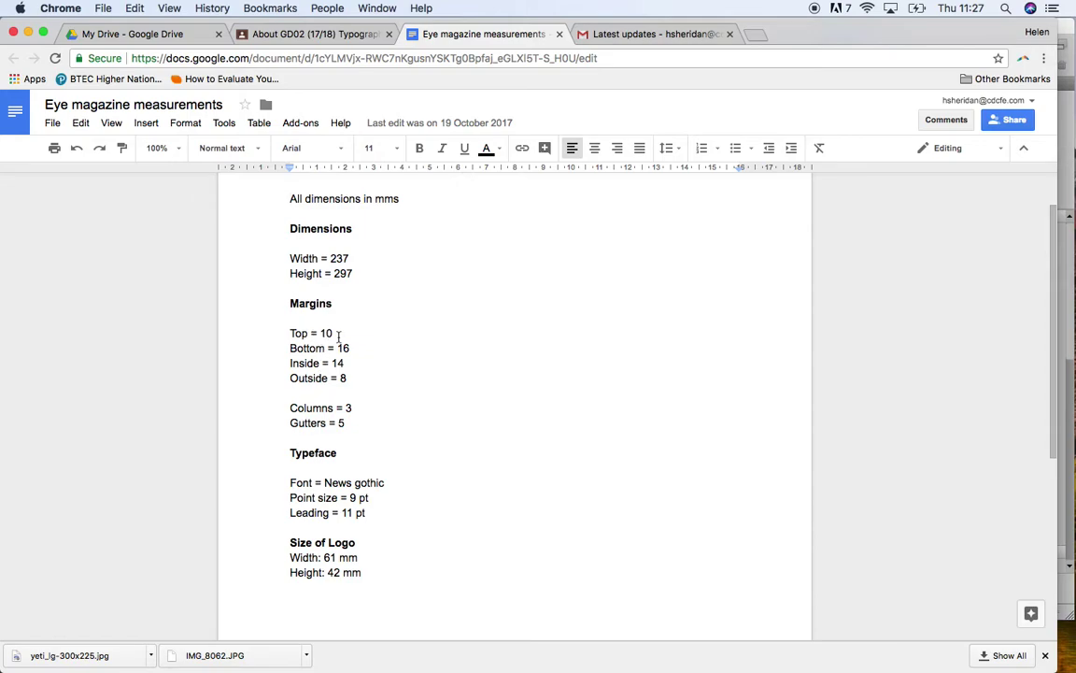
click(492, 649)
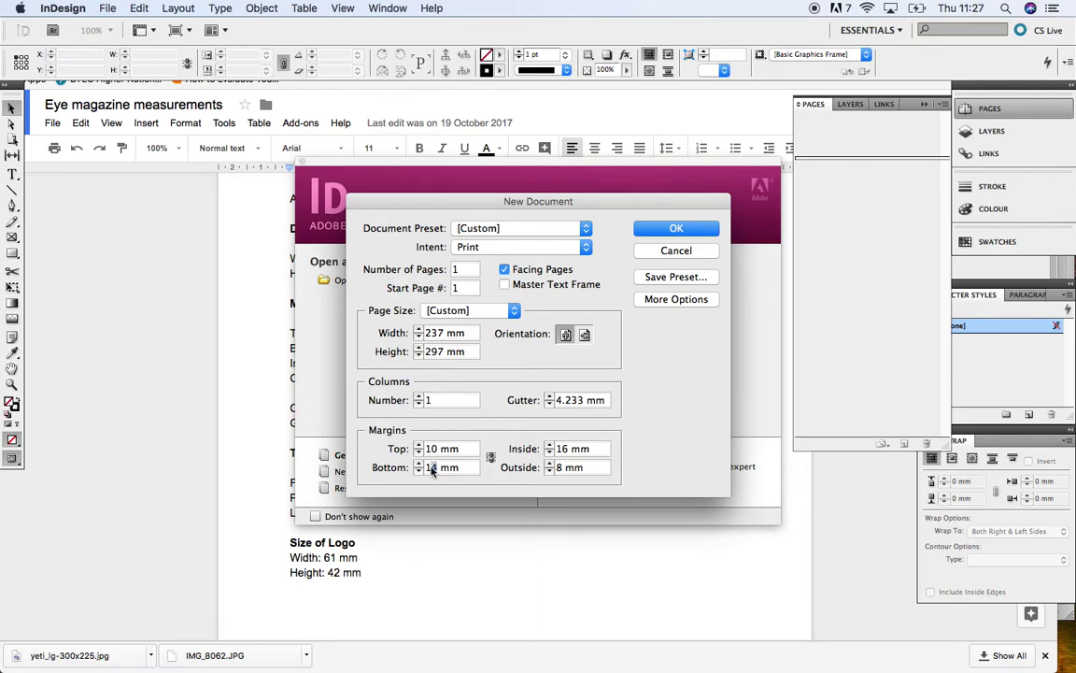
text(6)
text(4)
- Consult the column measurements and set the document to 3 columns with a 5 mm gutter
click(285, 402)
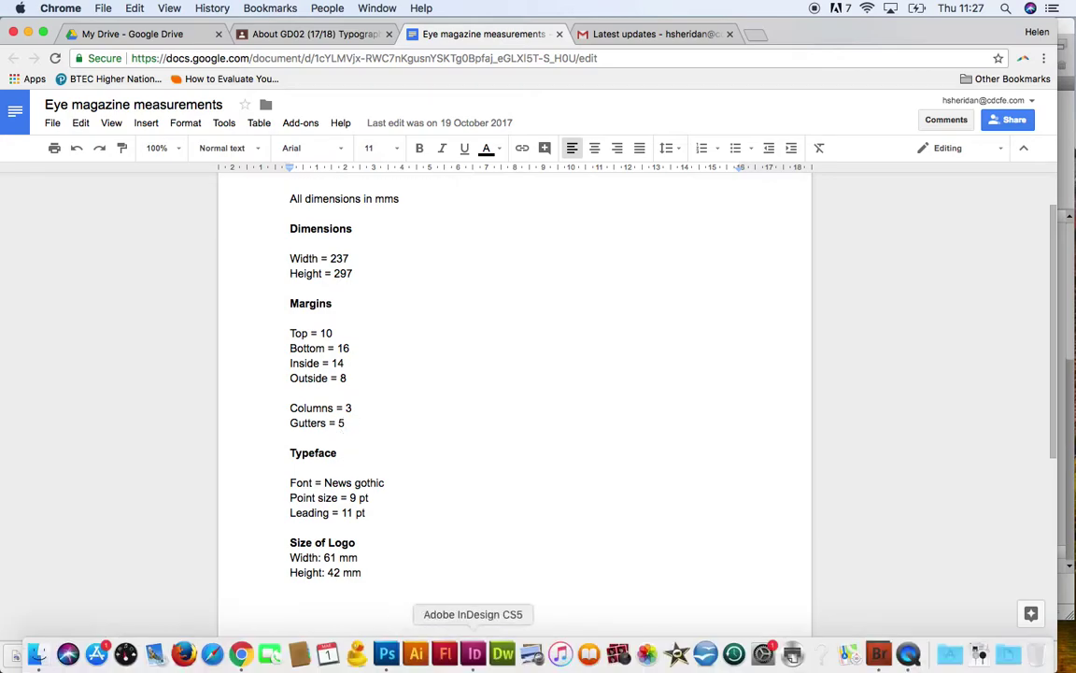
click(474, 654)
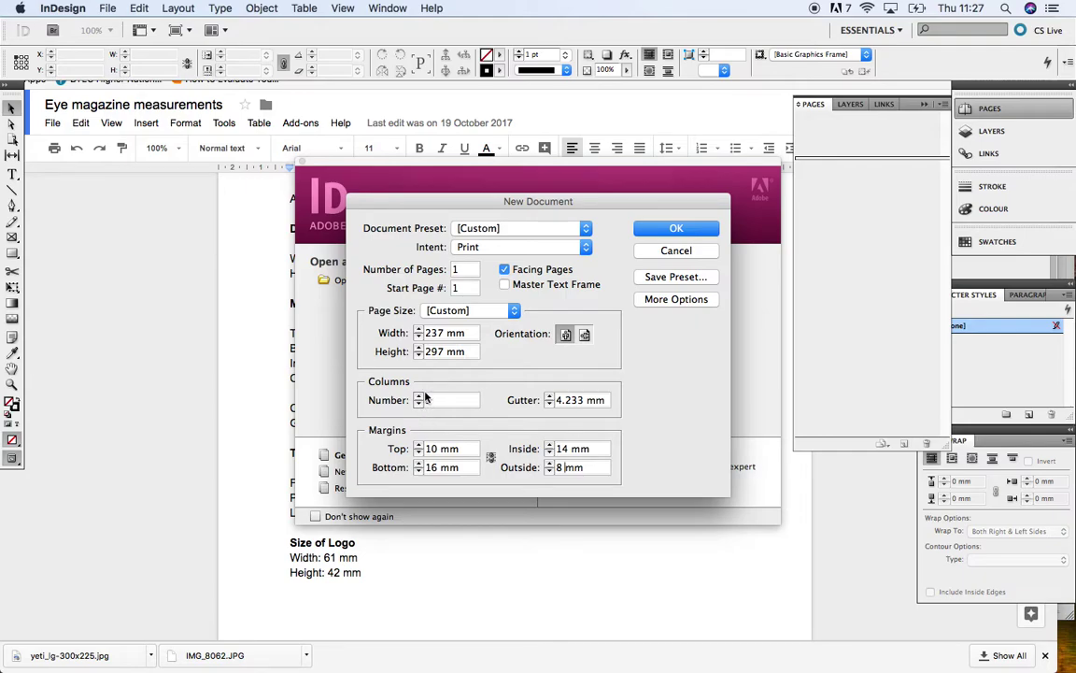
double_click(570, 400)
text(5)
- Turn Facing Pages off and back on, and create the document
click(504, 270)
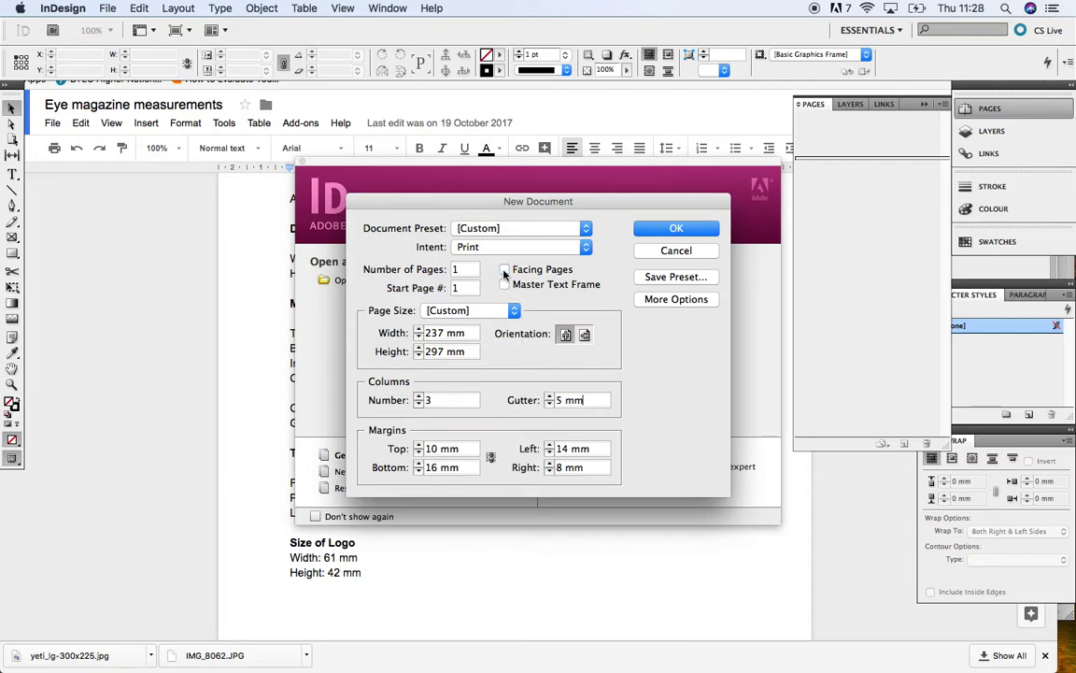
click(504, 270)
click(676, 229)
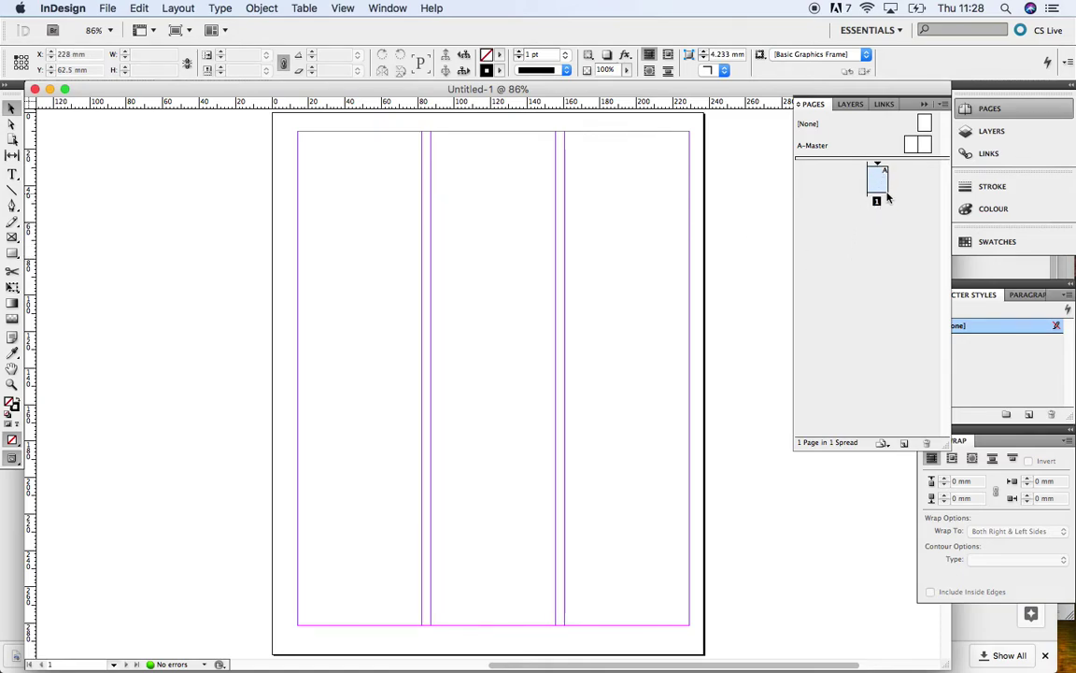
- Add the two A-Master pages below page 1 to form a facing two-page spread
click(912, 146)
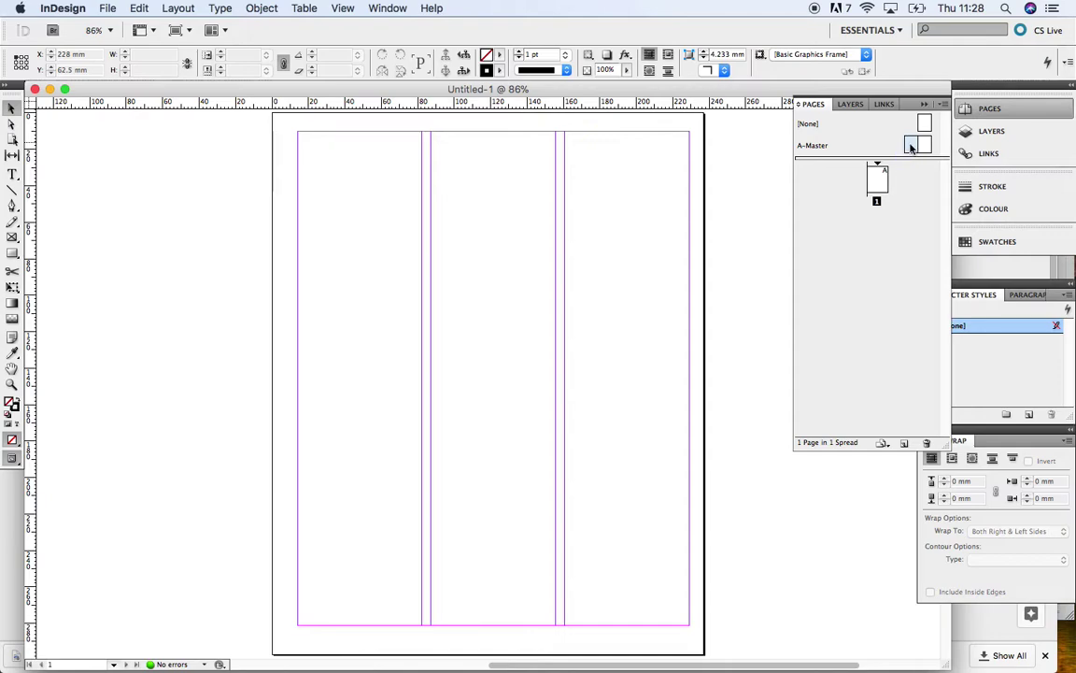
click(811, 147)
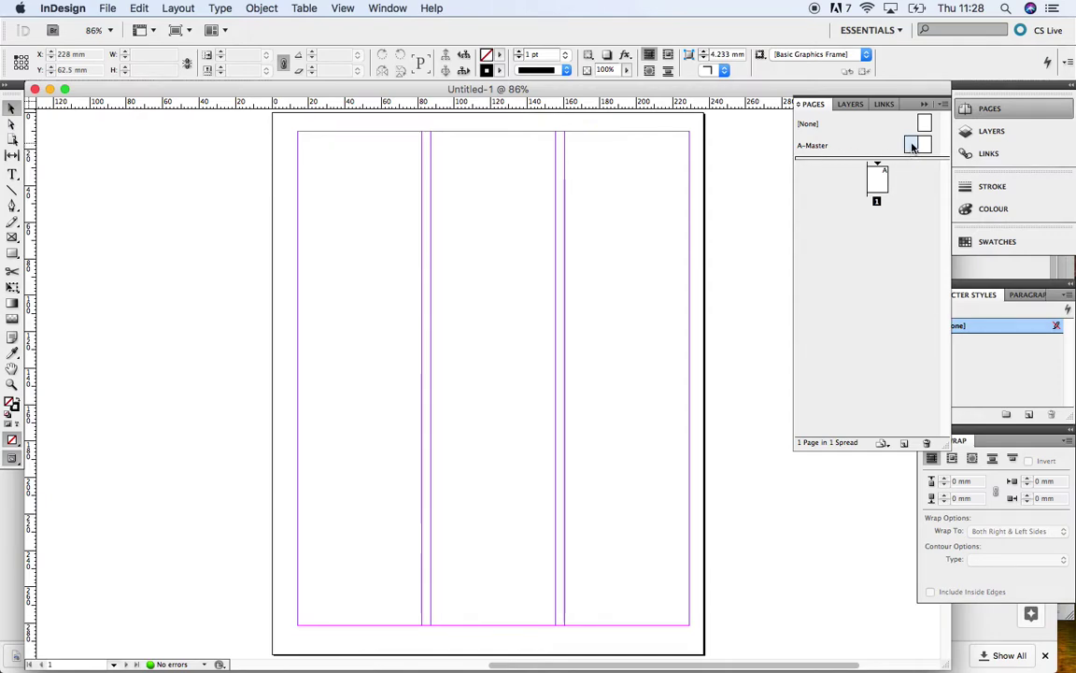
drag(911, 145, 853, 226)
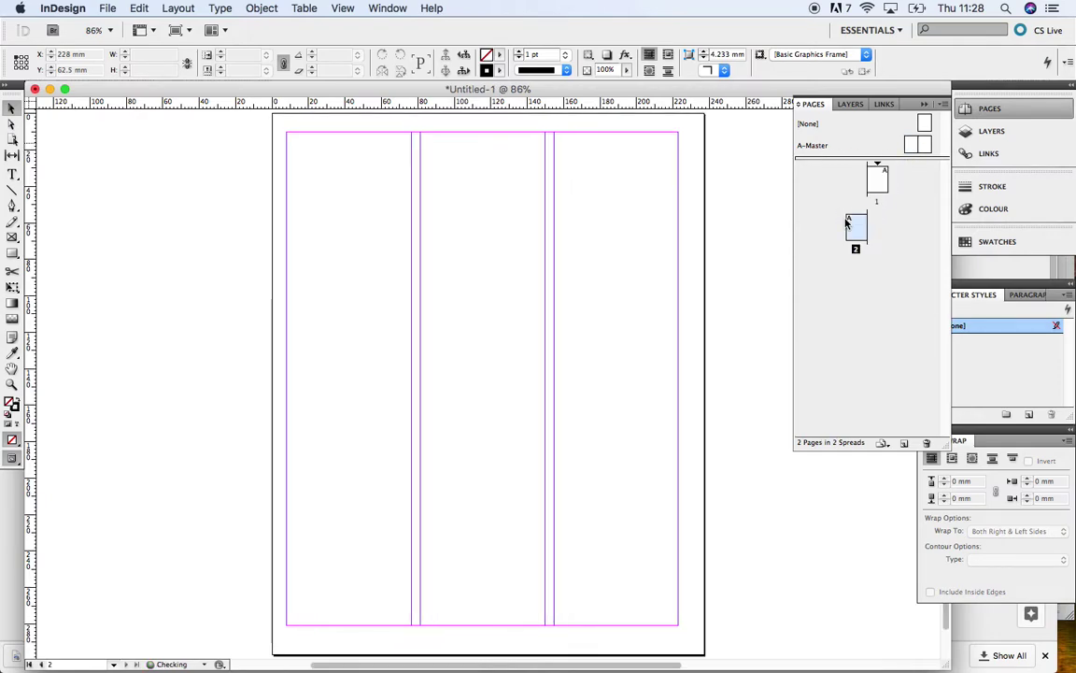
drag(925, 138, 881, 226)
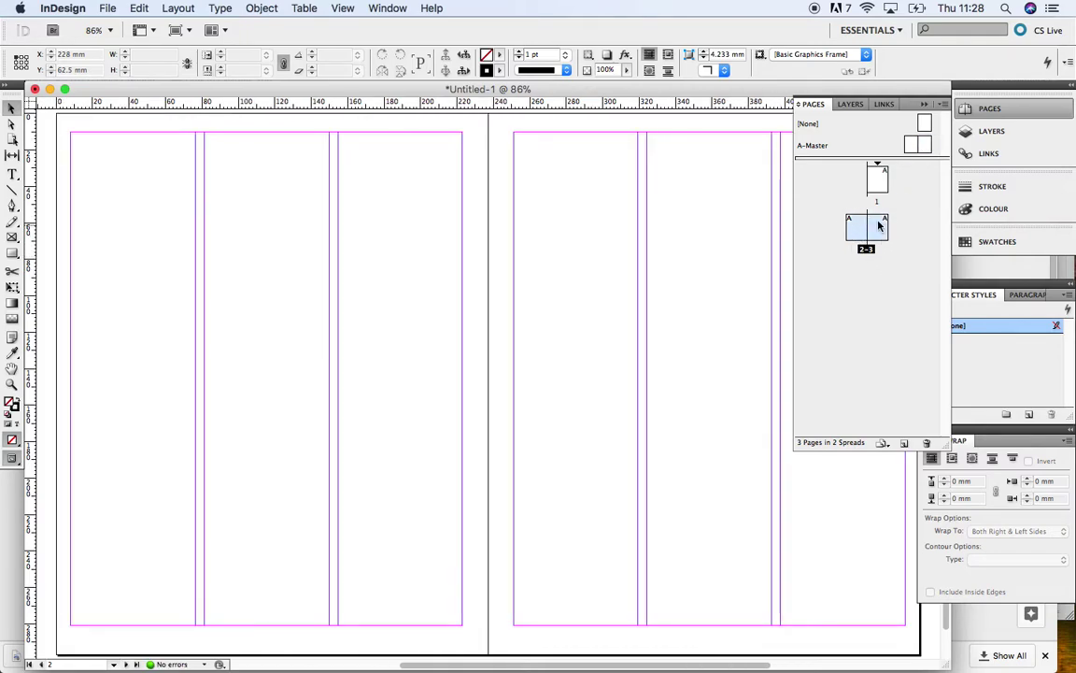
click(966, 109)
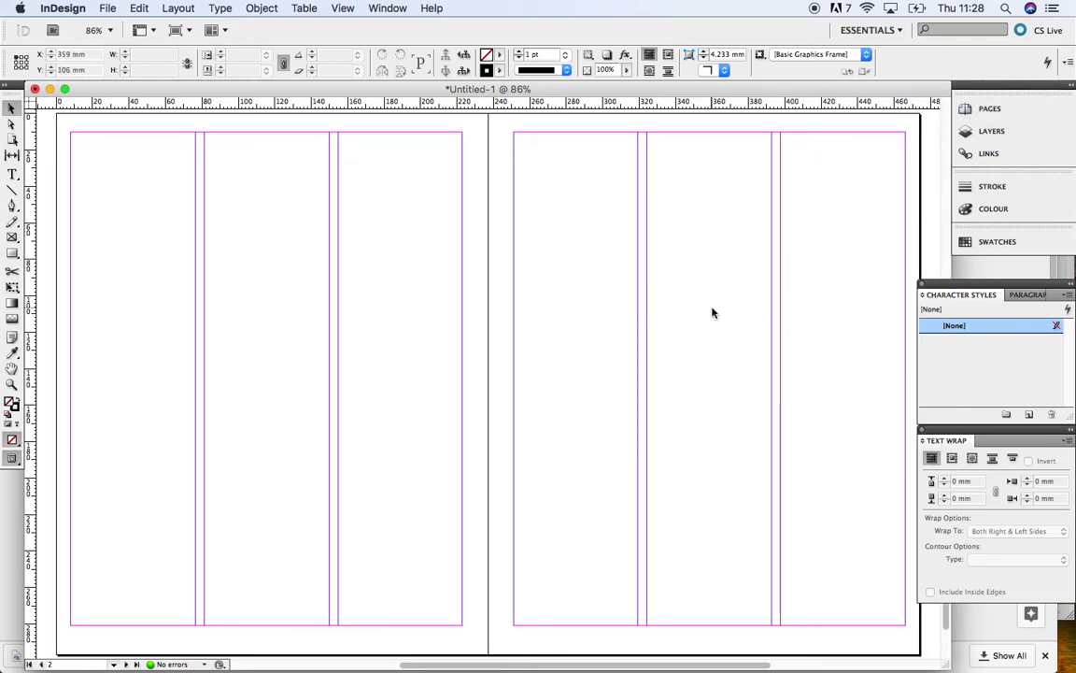
click(967, 112)
click(967, 112)
click(967, 112)
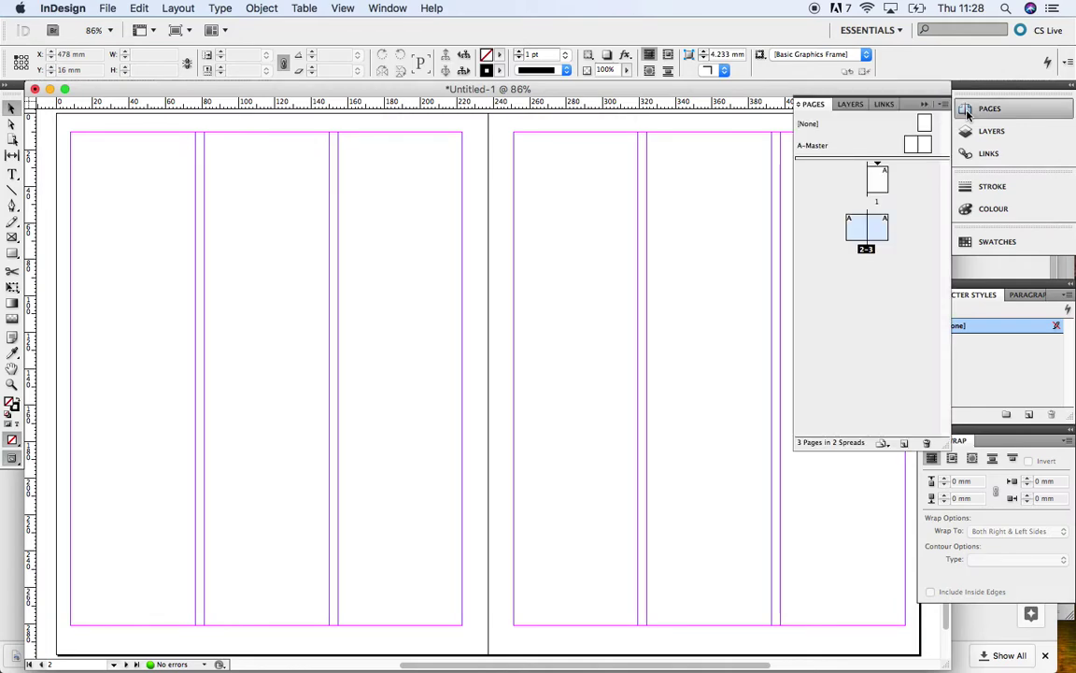
click(967, 112)
click(967, 113)
click(967, 113)
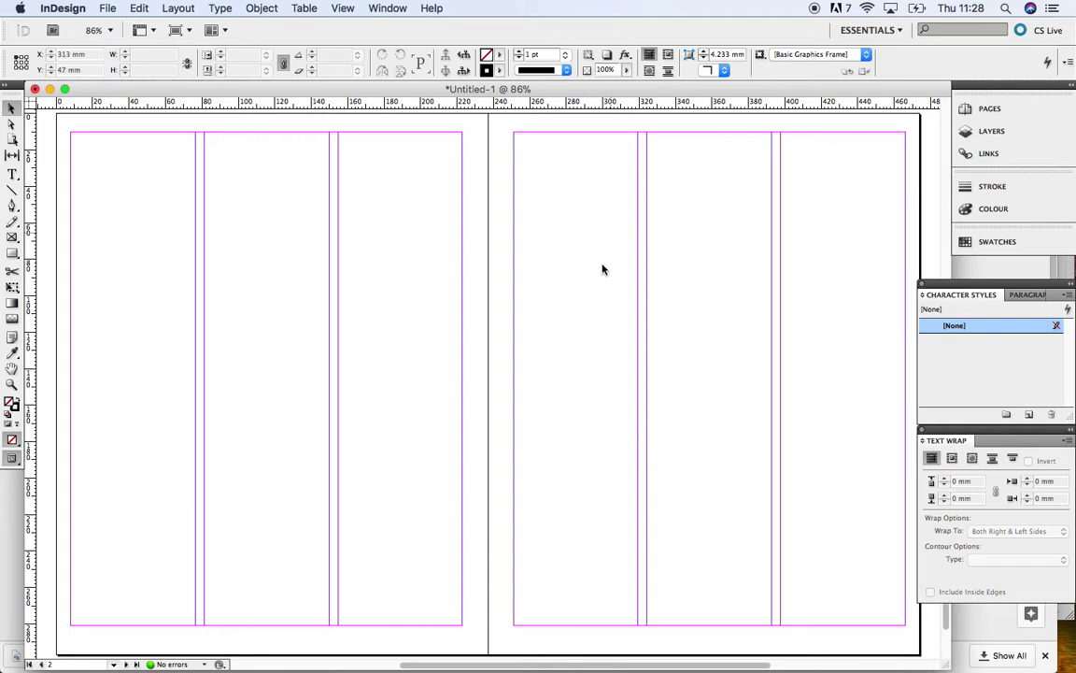
- Start placing an image and browse to the images folder of Korea Monk Mag spread within colaiste dhulaigh design work
key(super+minus)
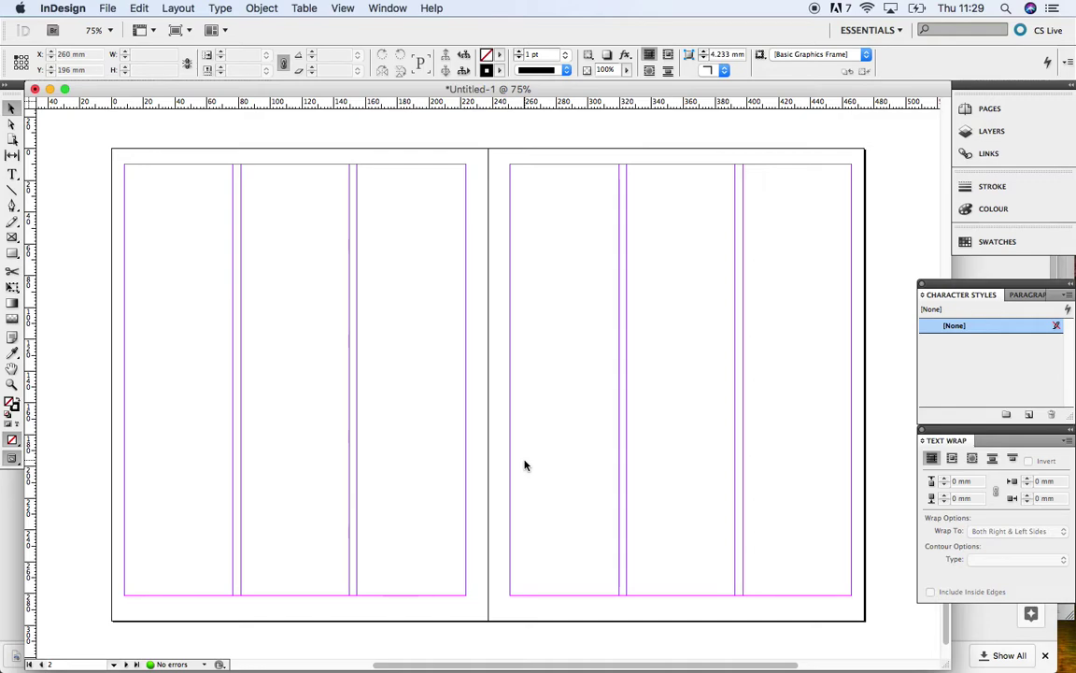
click(106, 7)
click(169, 226)
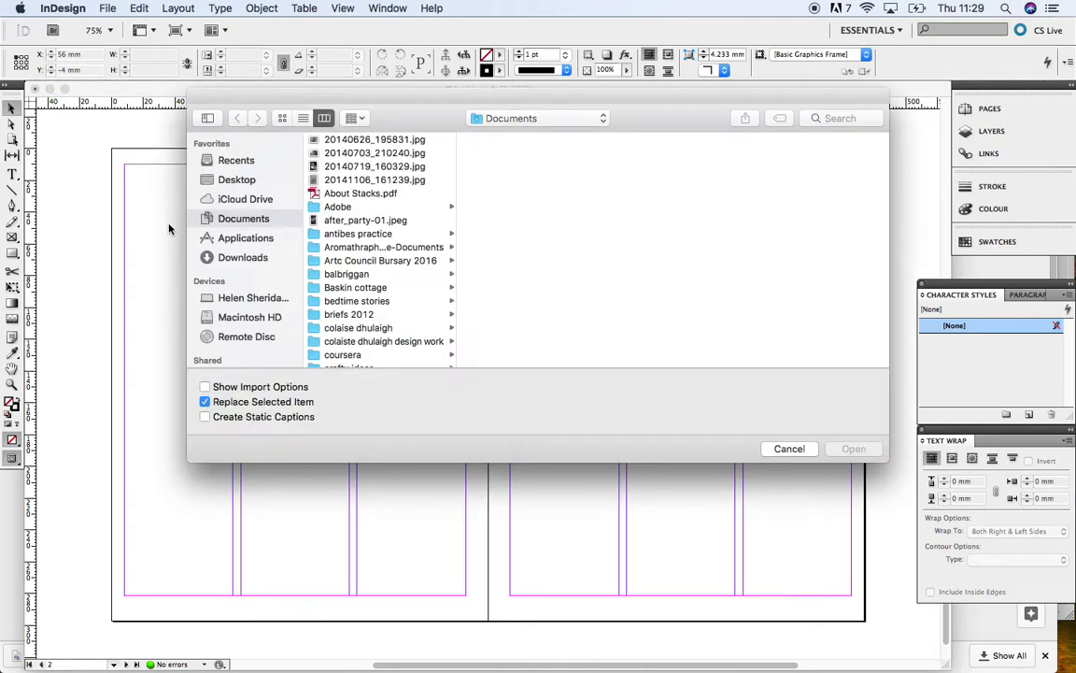
click(364, 341)
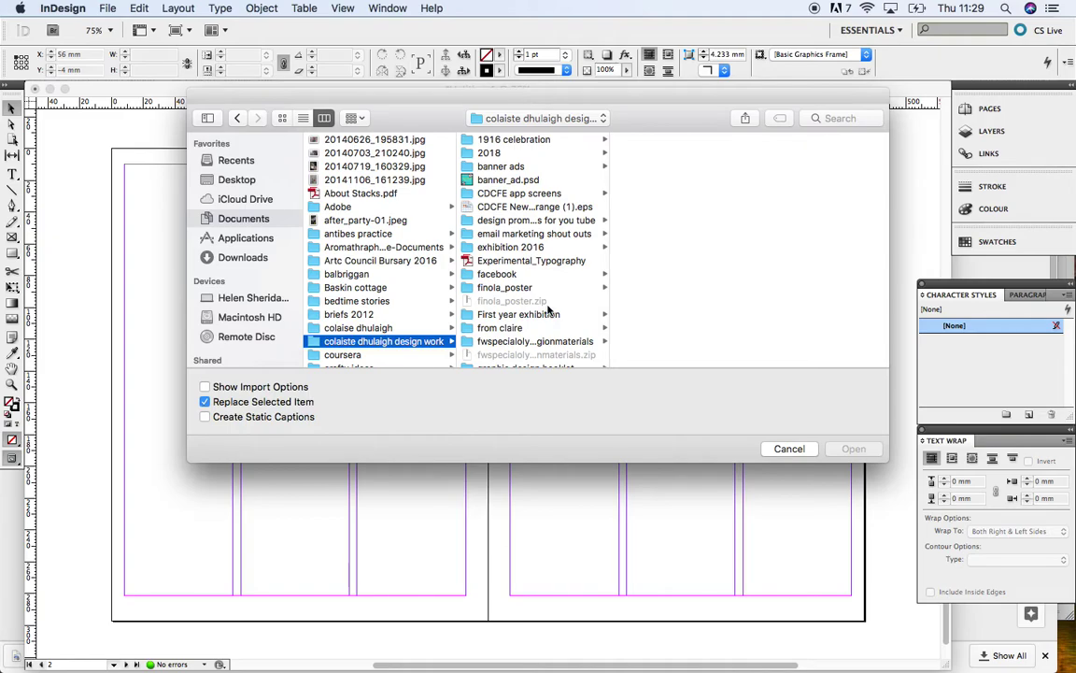
scroll(548, 310, down, 5)
click(548, 335)
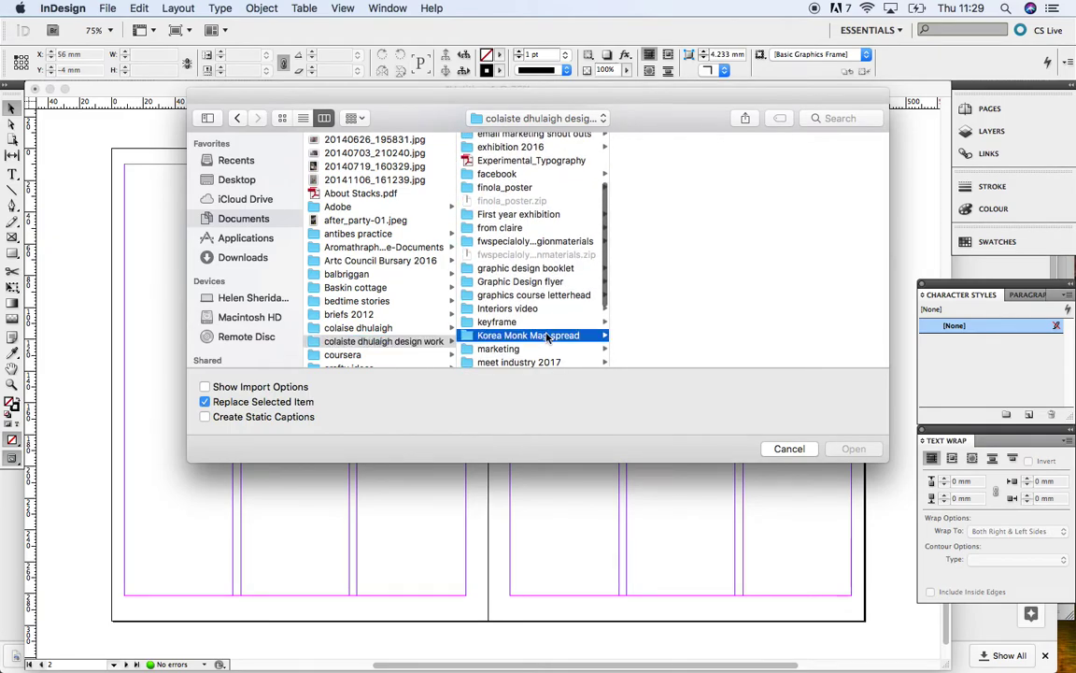
click(644, 140)
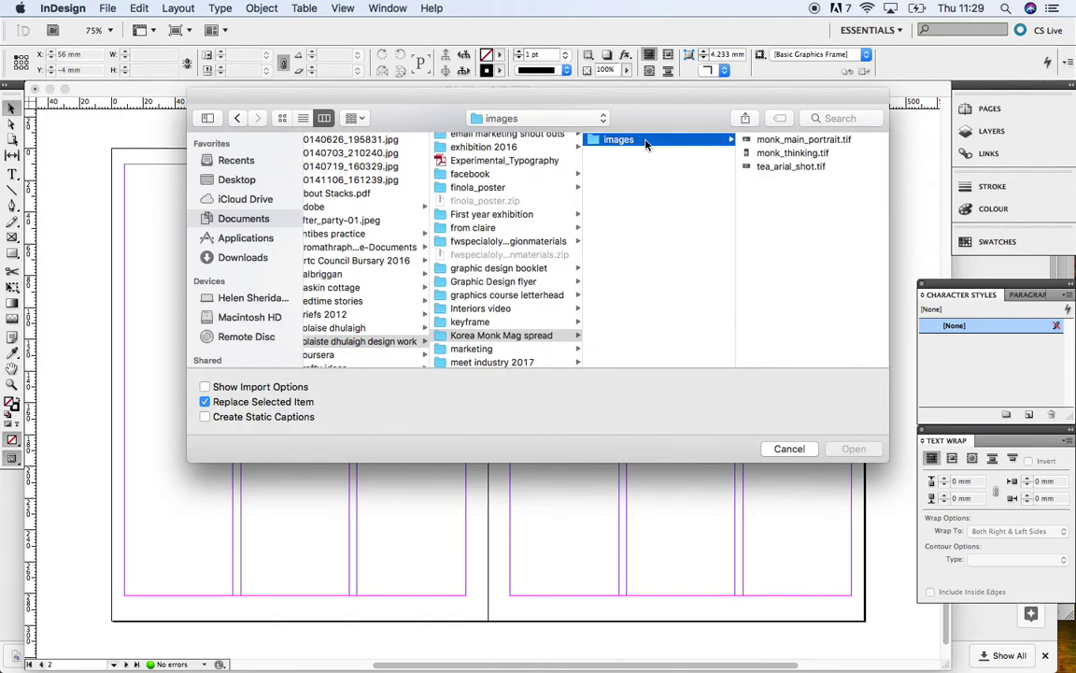
- Preview monk_main_portrait.tif and monk_thinking.tif, and load monk_thinking.tif for placement
click(763, 139)
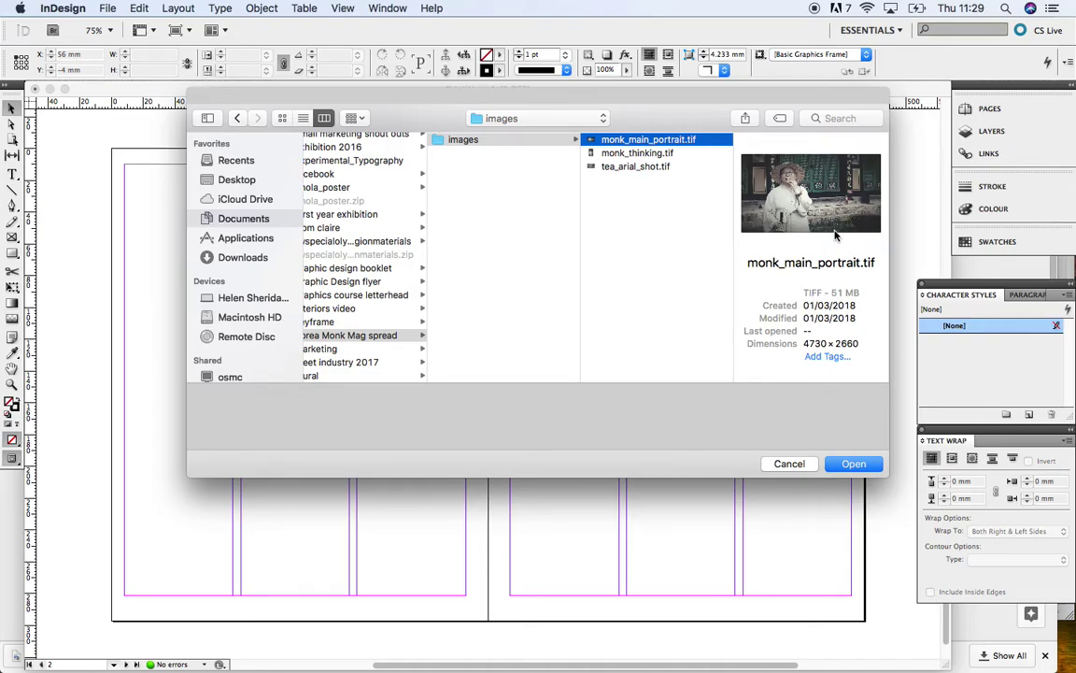
click(639, 154)
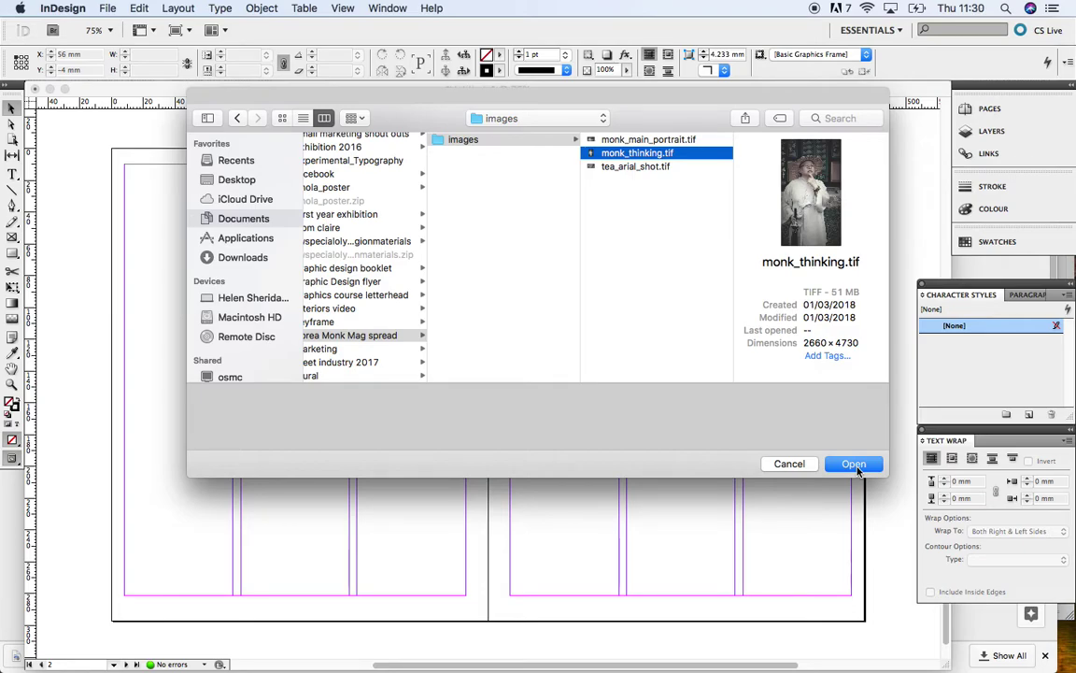
click(667, 141)
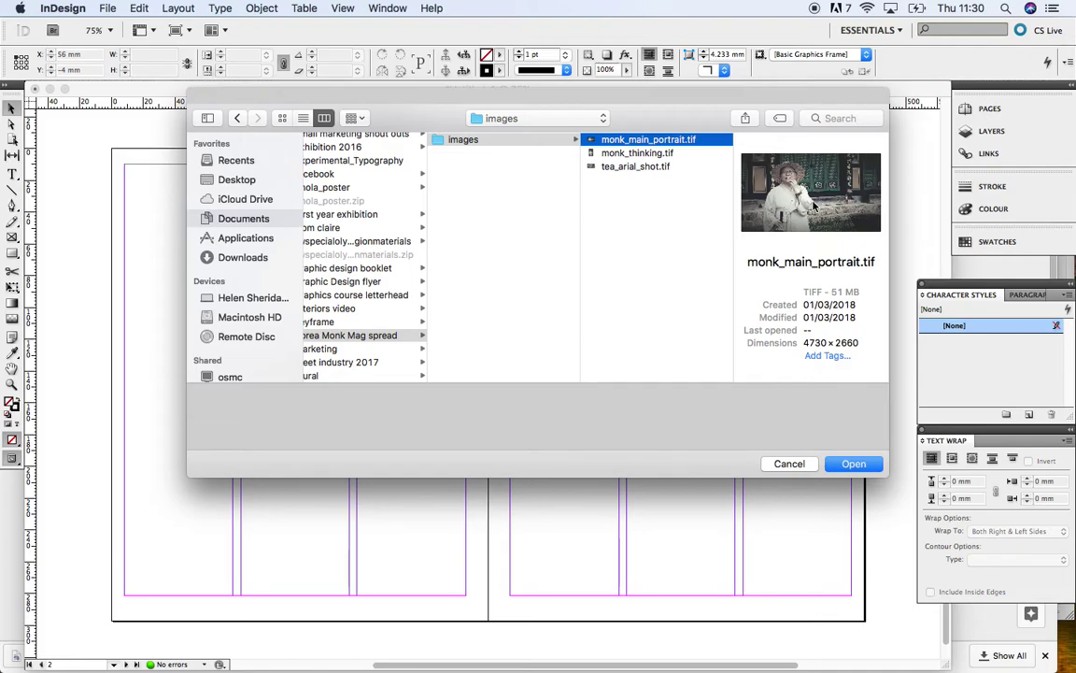
click(641, 156)
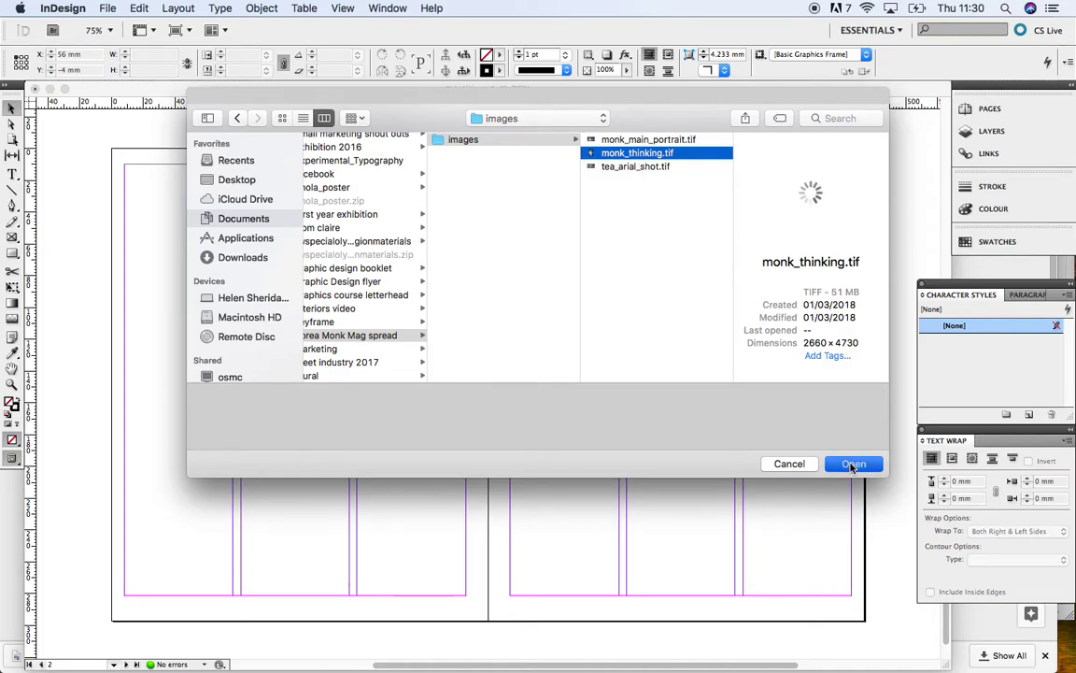
click(853, 464)
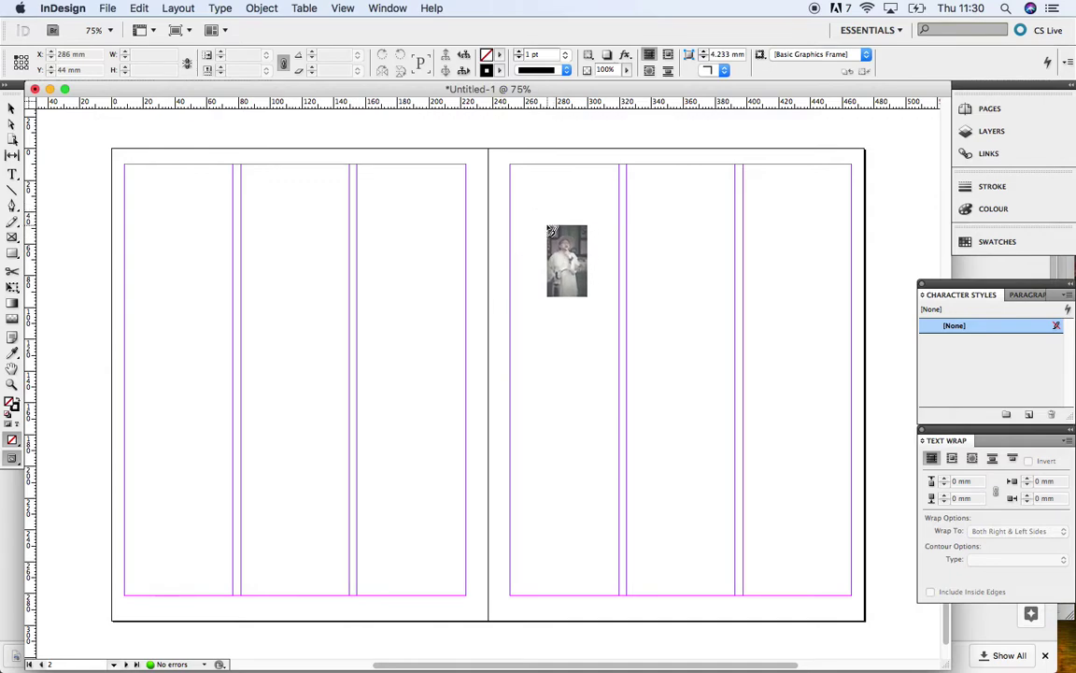
- Place the loaded monk image on page 3 from its top inner corner across the full page width, about 237 by 421 mm
key(super+minus)
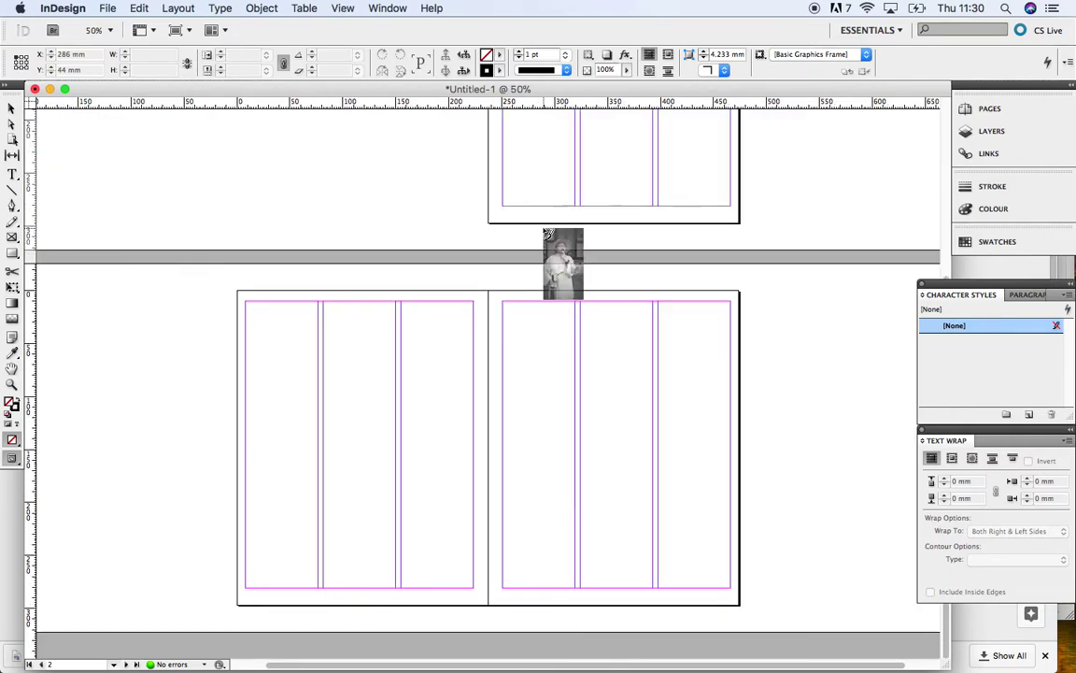
scroll(545, 343, up, 3)
scroll(545, 343, down, 3)
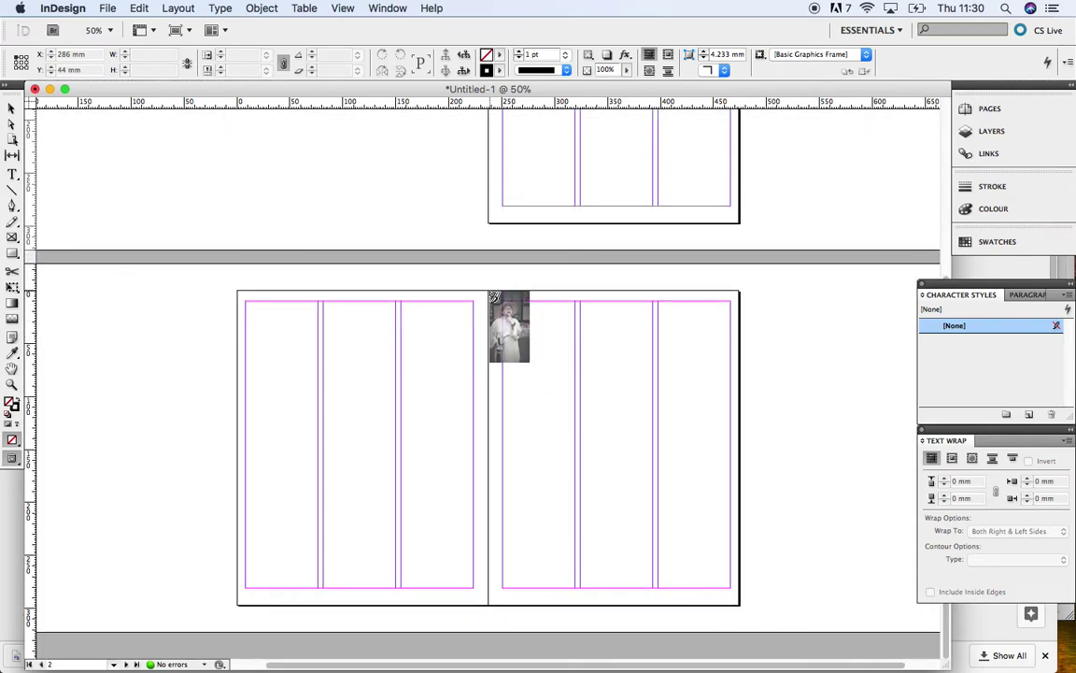
drag(490, 292, 739, 523)
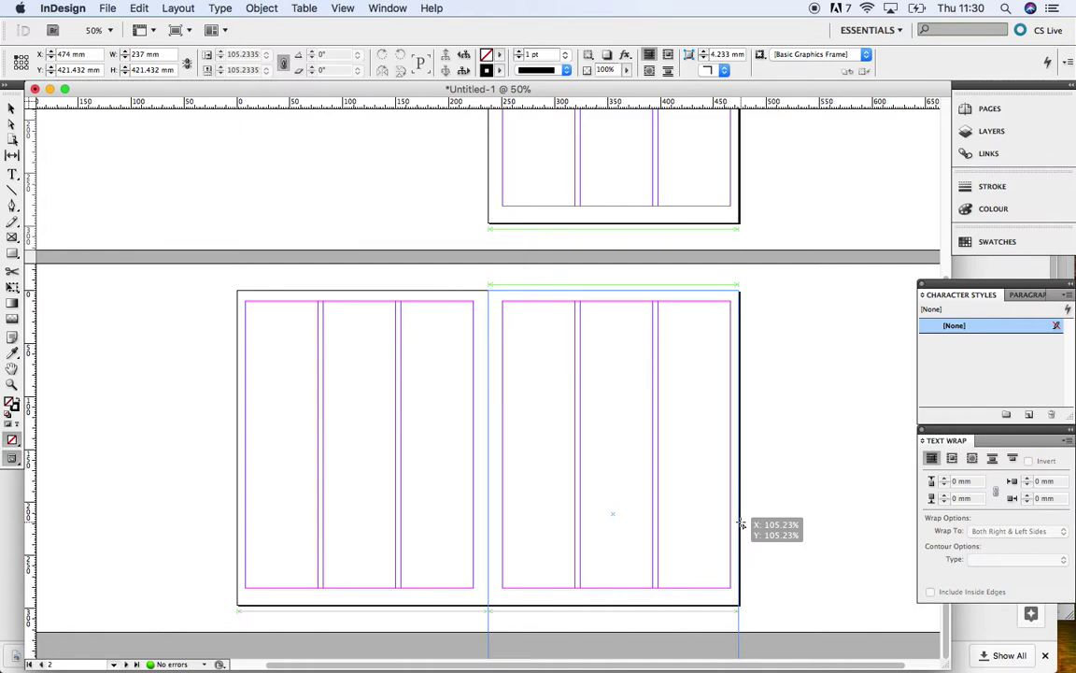
- Finish placing the monk image on page 3 and select its frame
drag(740, 523, 742, 524)
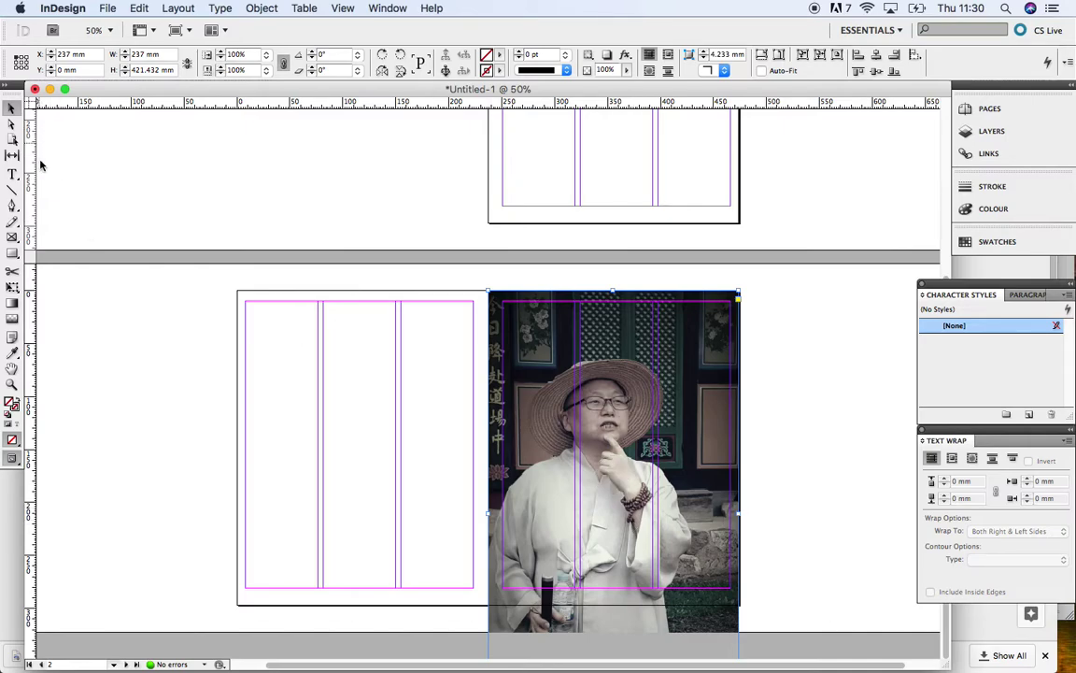
click(109, 318)
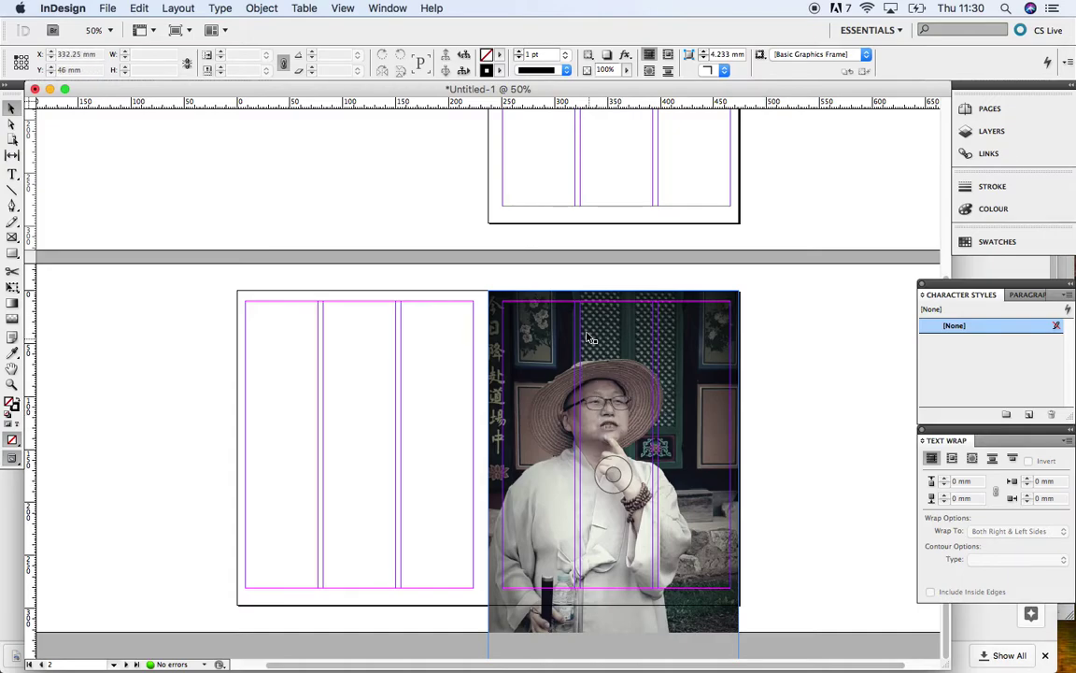
click(488, 647)
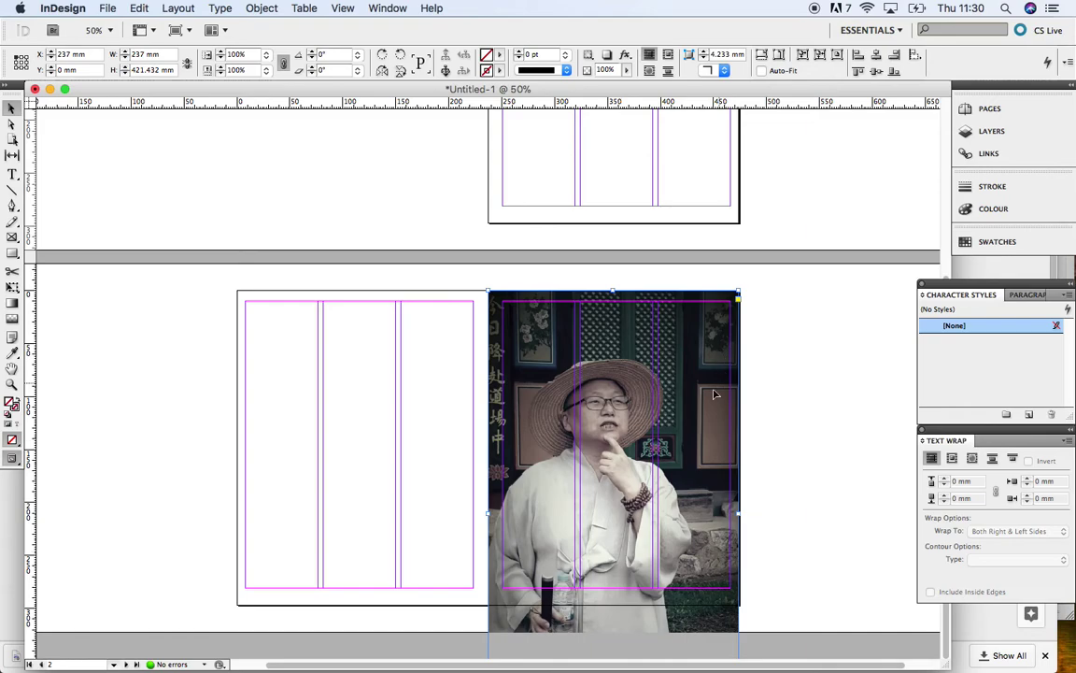
- Crop the monk image's frame to cover page 3, about 237 by 298.5 mm, starting at the spine
drag(647, 388, 432, 209)
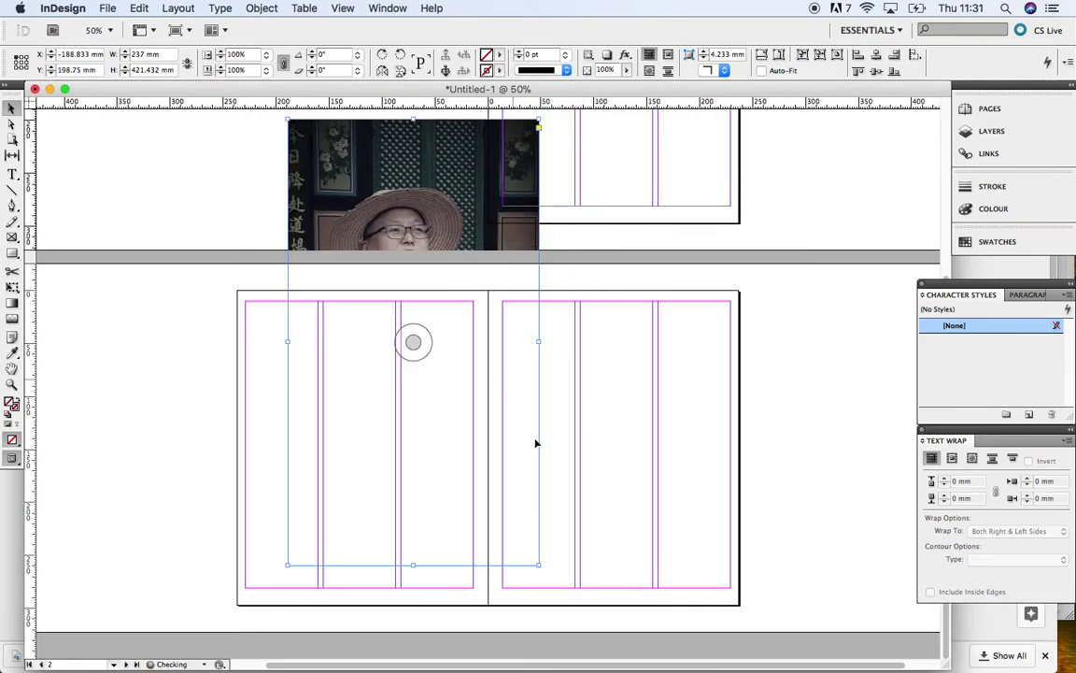
drag(537, 566, 542, 462)
drag(412, 162, 612, 309)
drag(739, 598, 714, 547)
drag(550, 304, 550, 342)
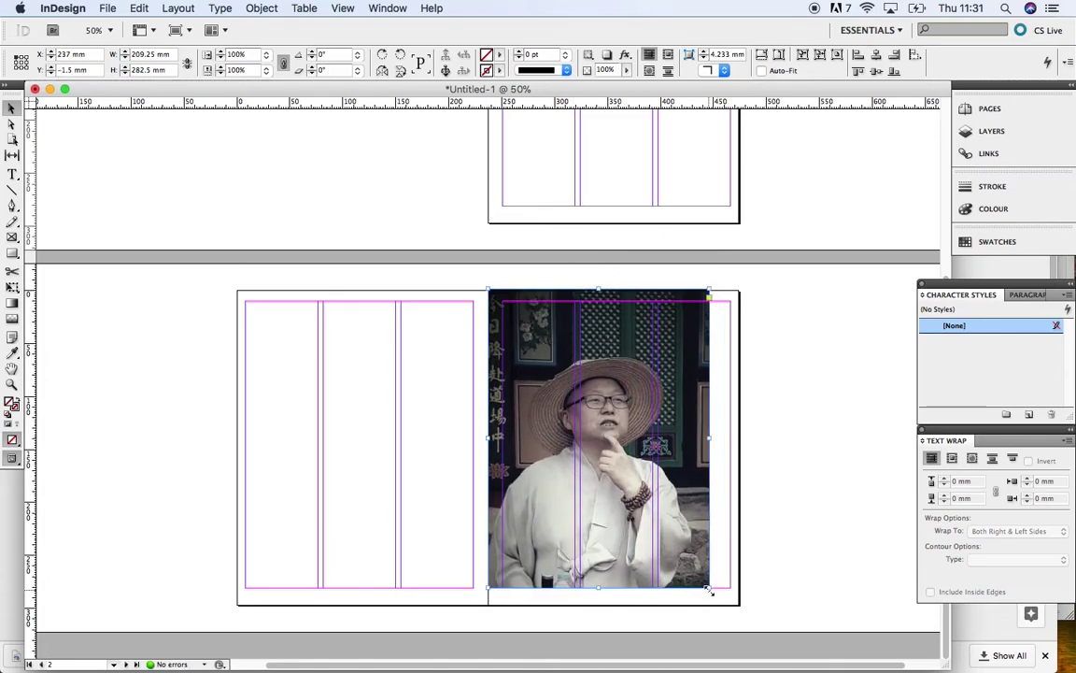
drag(711, 589, 739, 605)
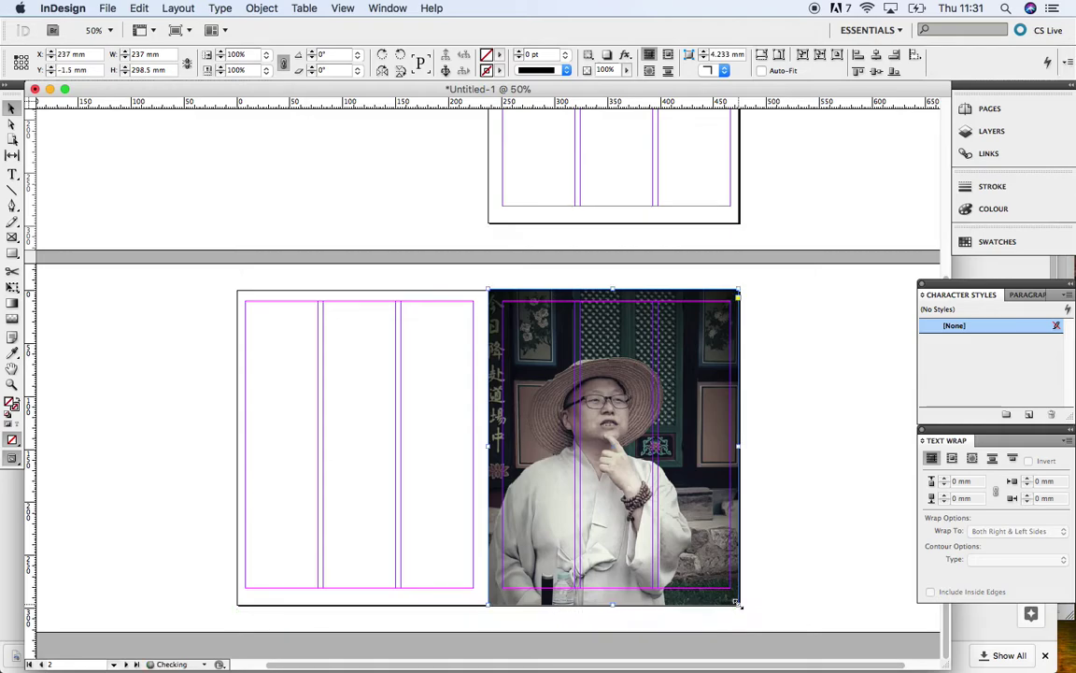
click(775, 590)
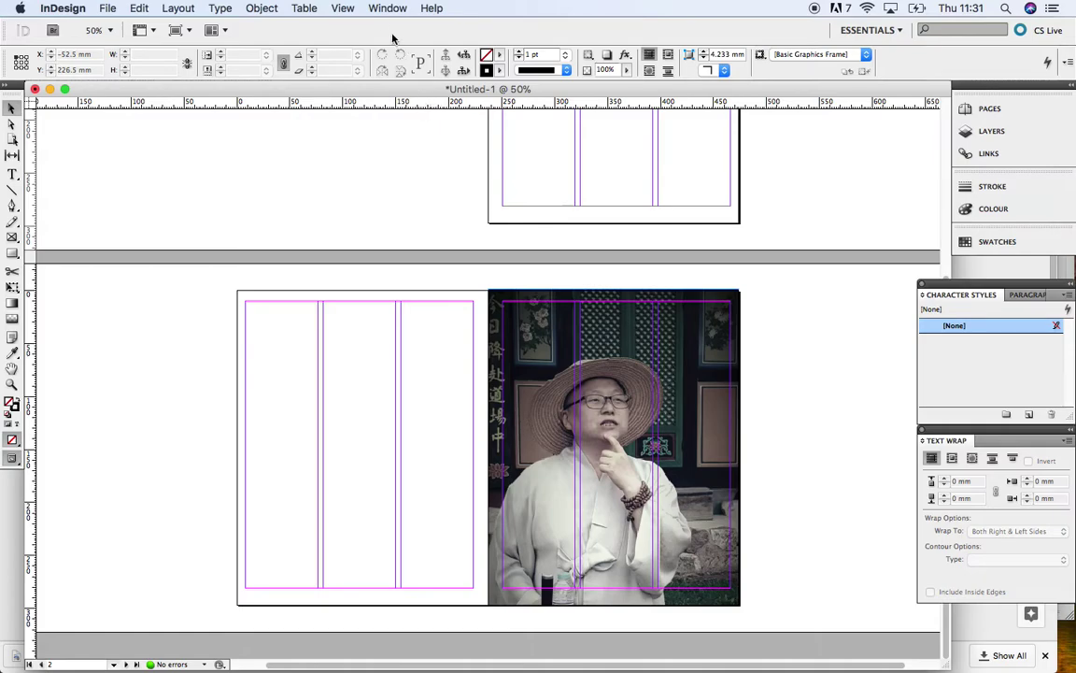
- Hide the rulers and show them again
click(344, 9)
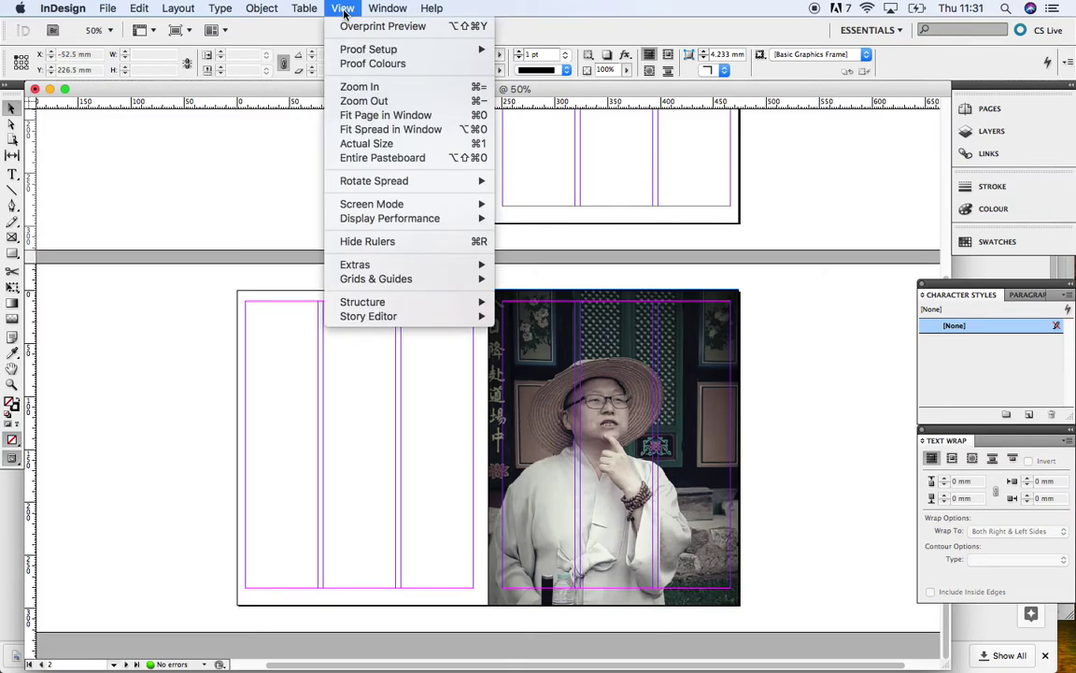
click(396, 242)
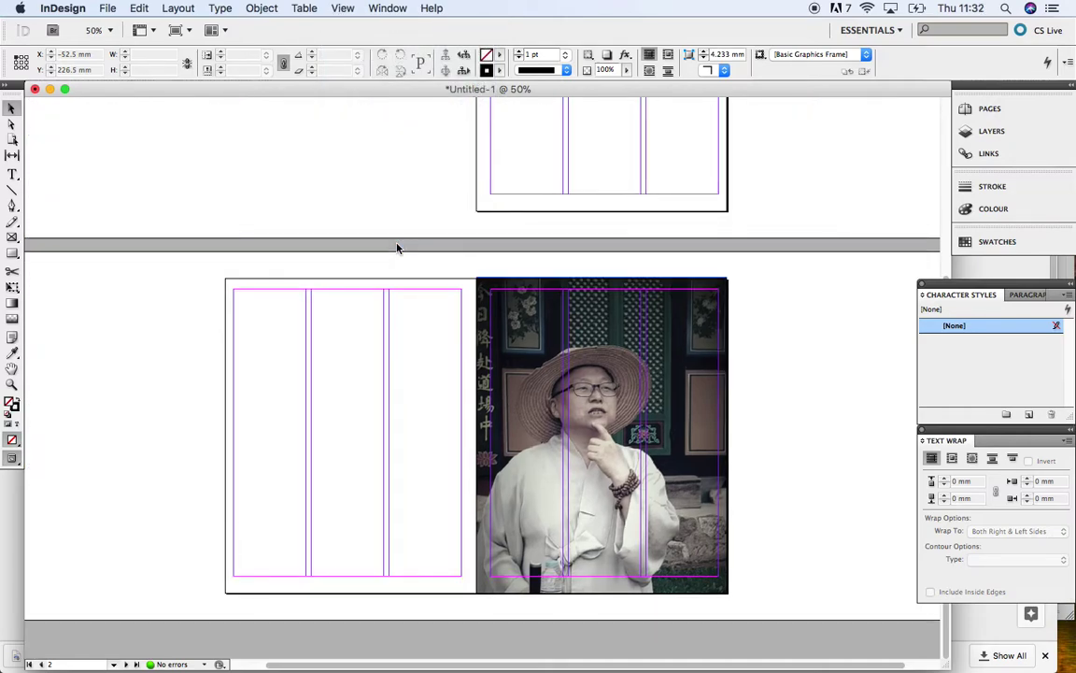
click(344, 9)
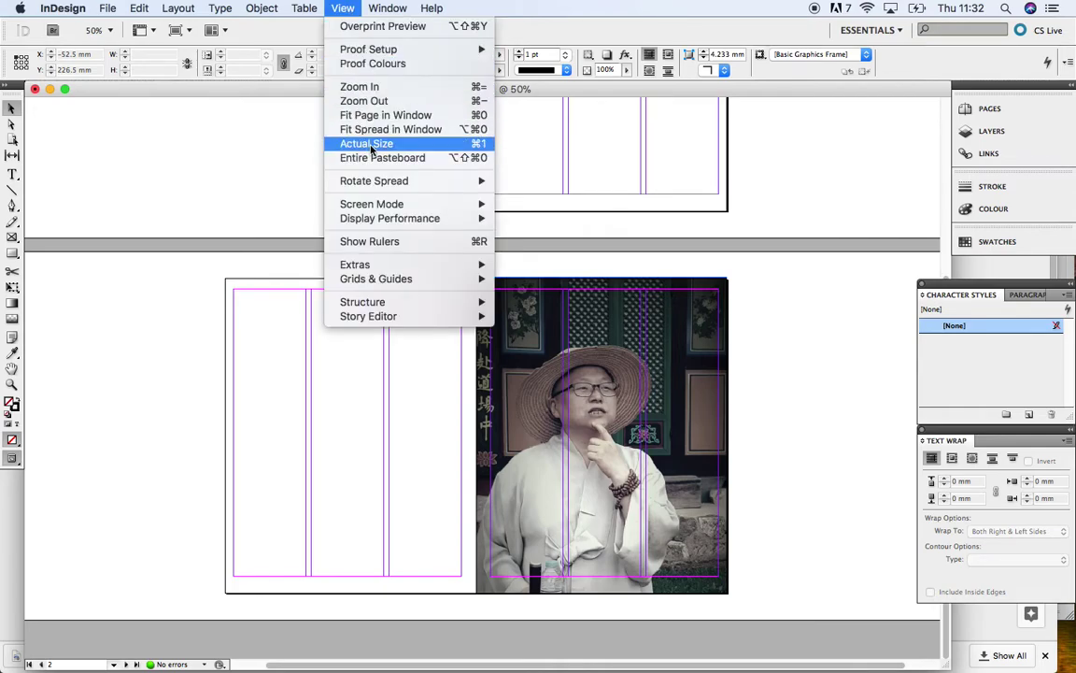
click(370, 242)
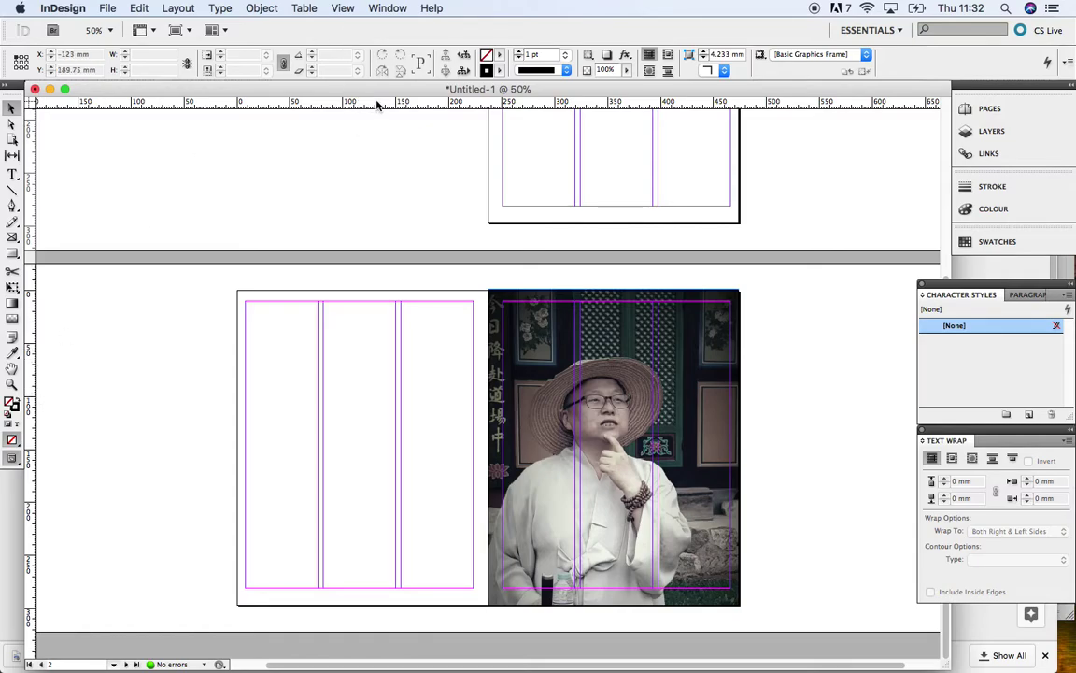
- Add horizontal ruler guides across both pages of the spread at about 99 mm and 198 mm
drag(404, 101, 396, 392)
drag(396, 396, 397, 396)
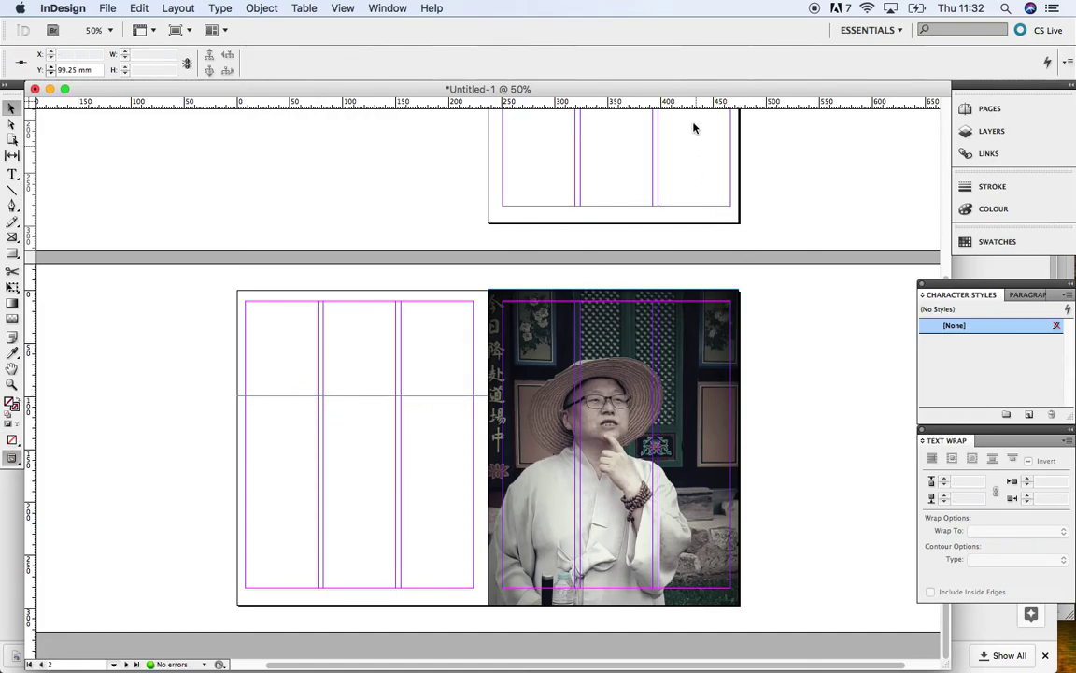
key(super+equal)
key(super+equal)
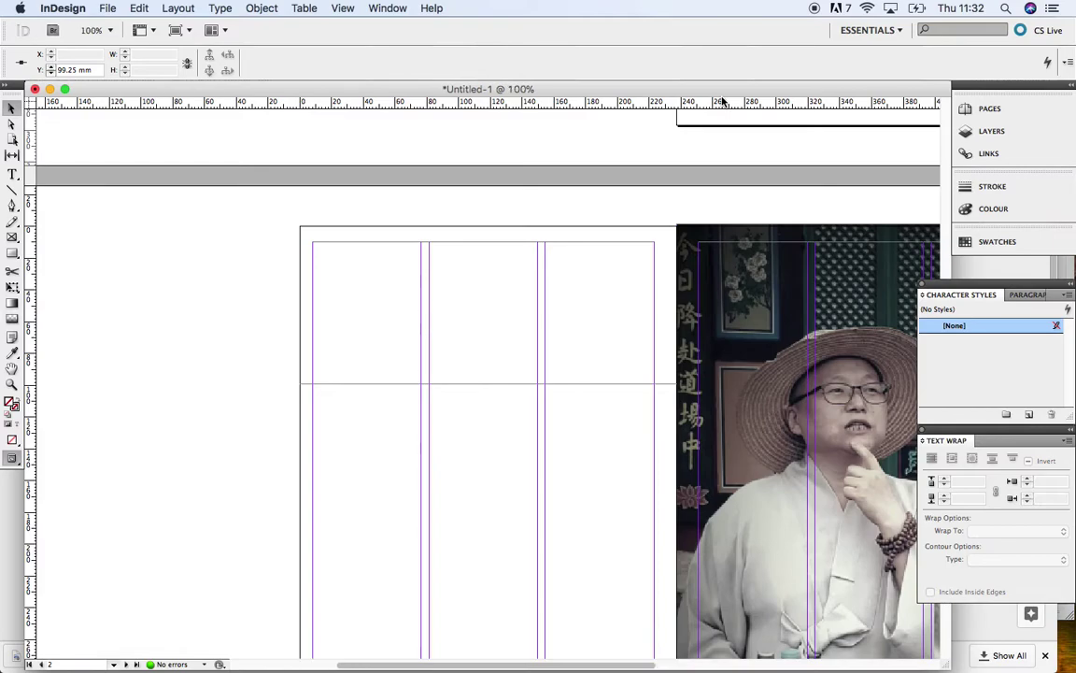
scroll(769, 546, down, 5)
scroll(763, 546, right, 3)
scroll(763, 547, right, 5)
scroll(612, 364, up, 2)
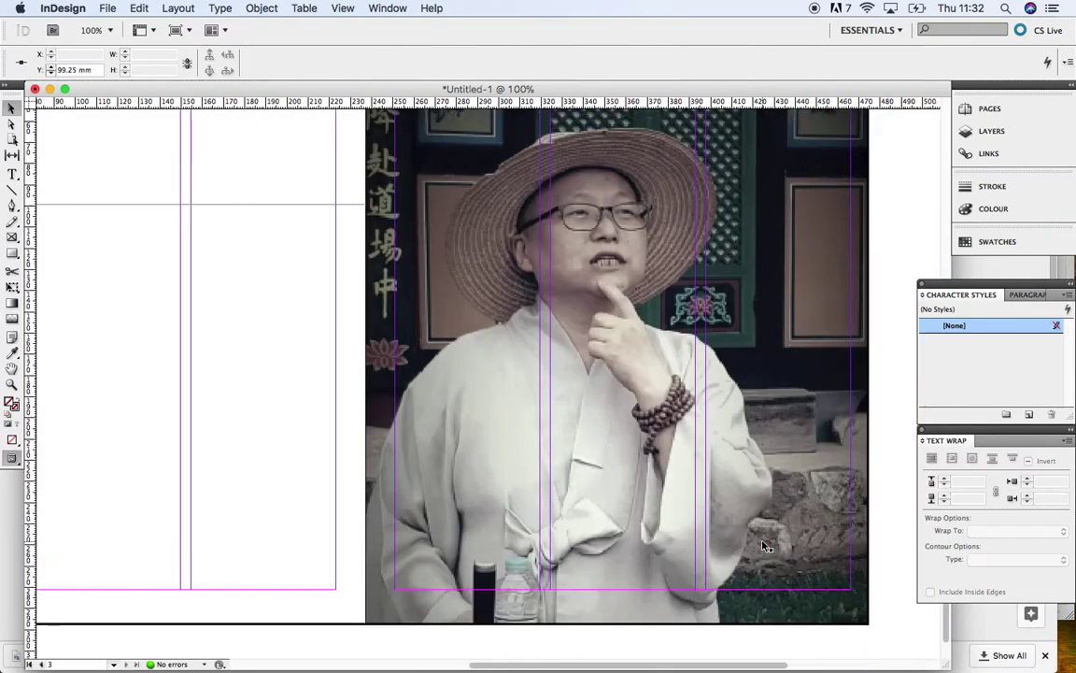
drag(652, 105, 651, 205)
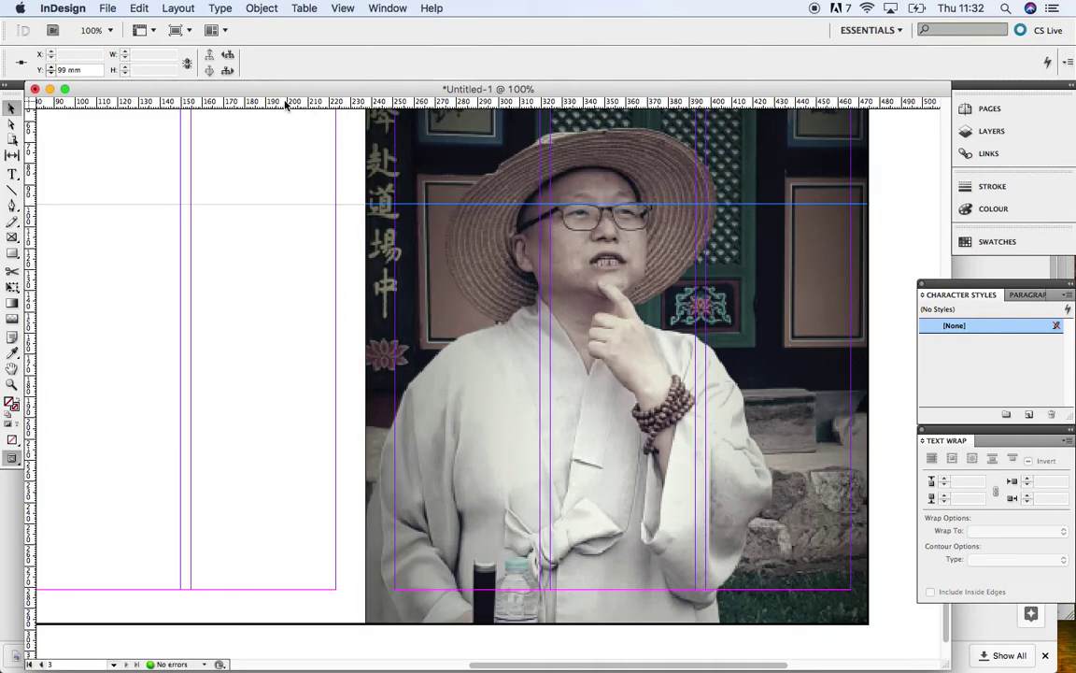
drag(271, 103, 223, 414)
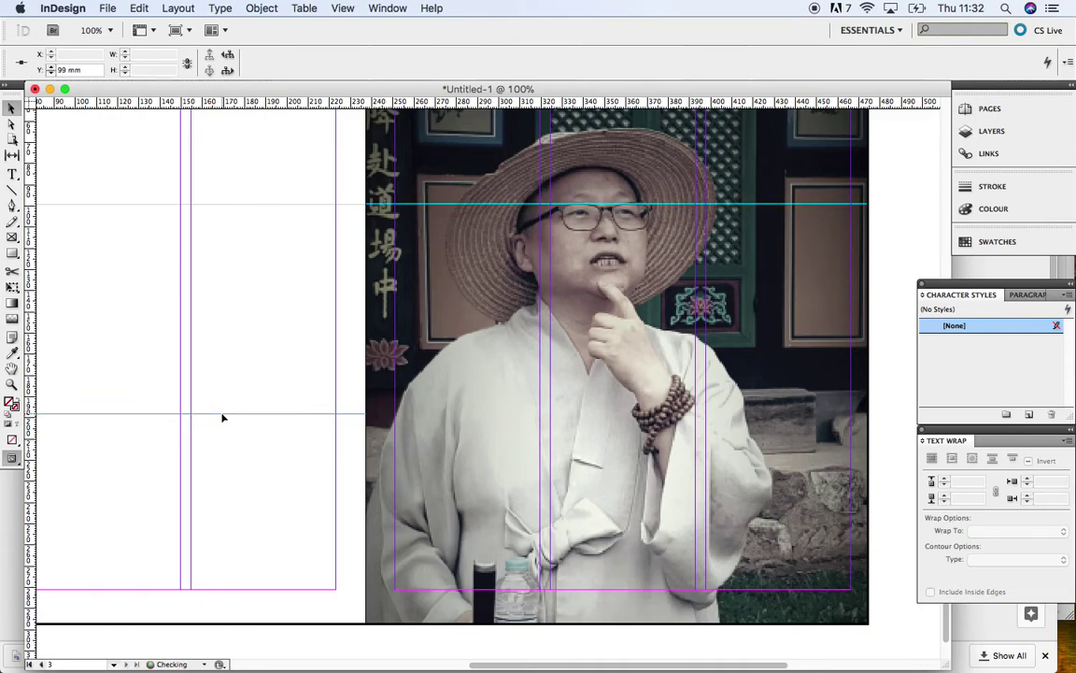
drag(624, 105, 644, 413)
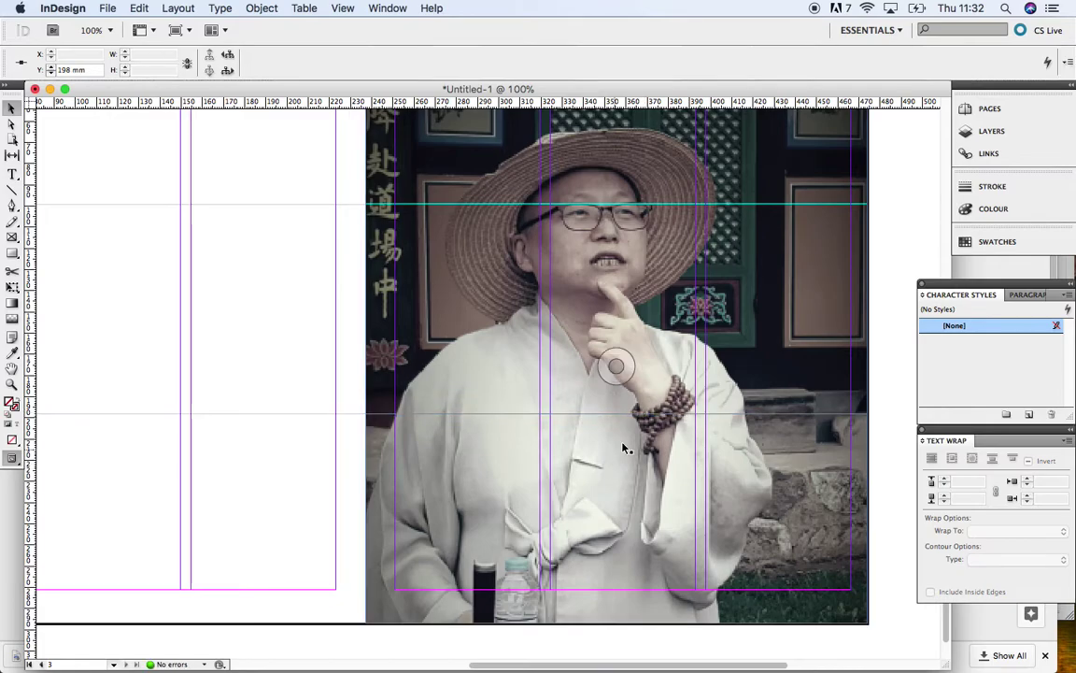
- Select the monk image and add vertical and horizontal guides through its centre on page 3
scroll(617, 423, down, 3)
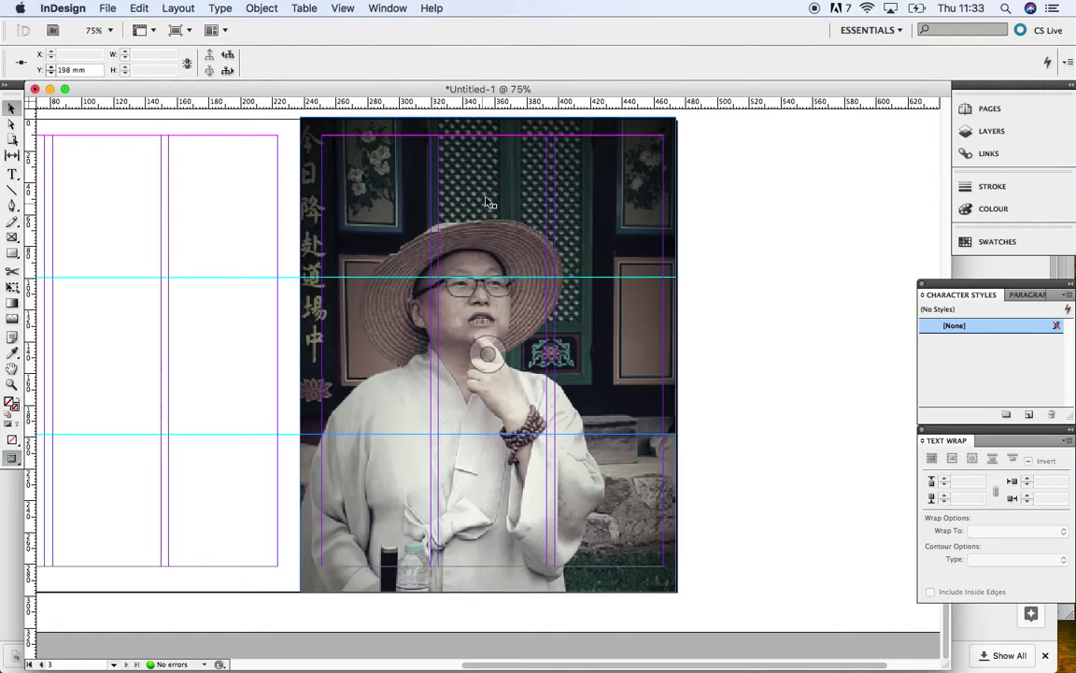
click(448, 163)
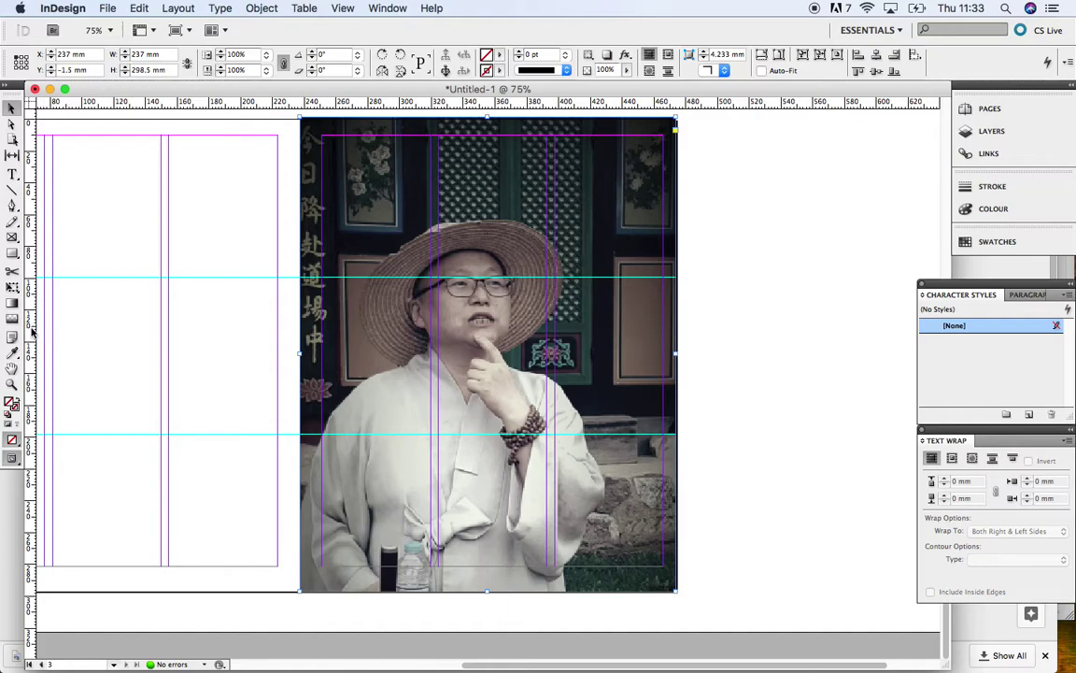
drag(29, 324, 489, 323)
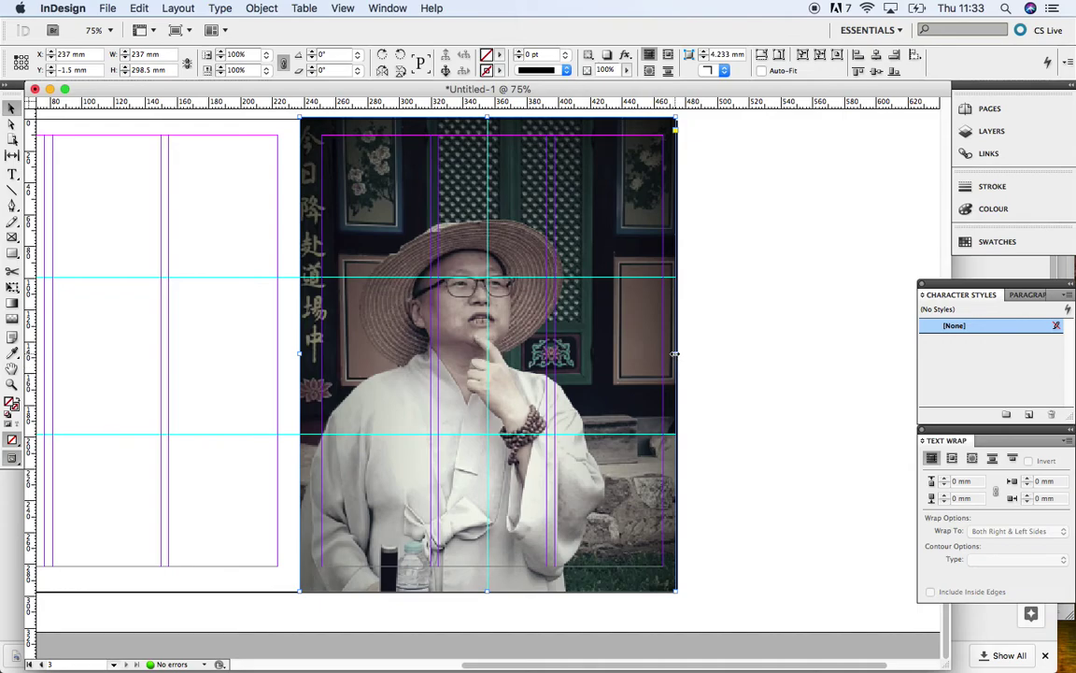
drag(601, 100, 594, 354)
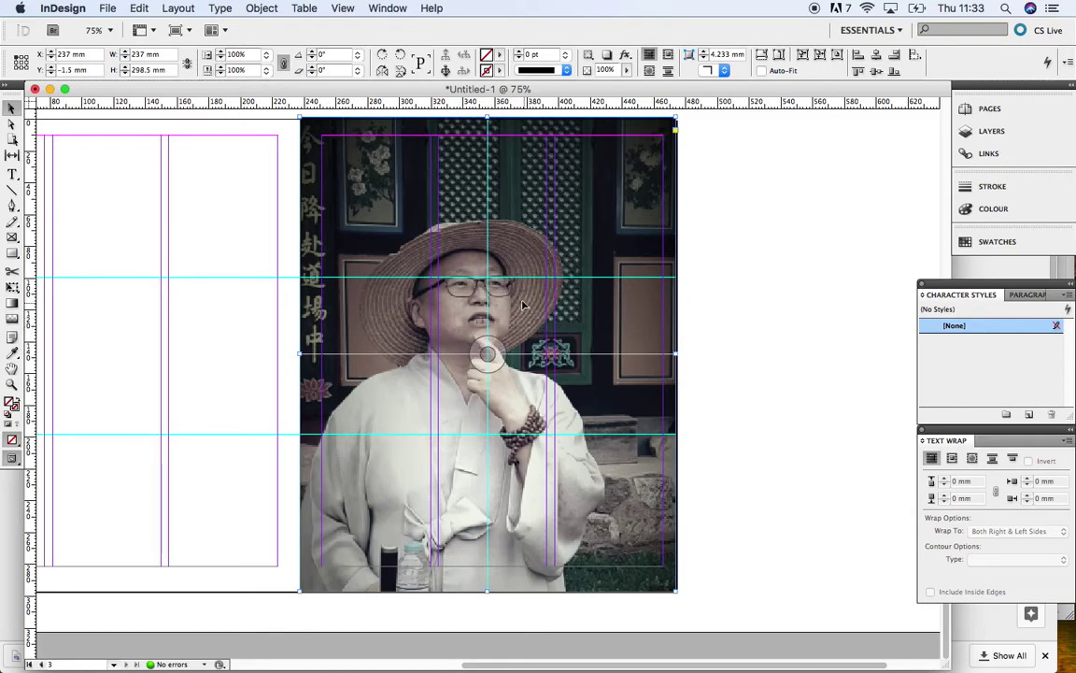
- Move the monk image's frame to Y 0 mm and reposition the picture inside it to about X 3 mm, Y -12.7 mm
click(11, 109)
mouse_move(329, 207)
mouse_down()
mouse_move(411, 215)
mouse_move(330, 210)
mouse_up()
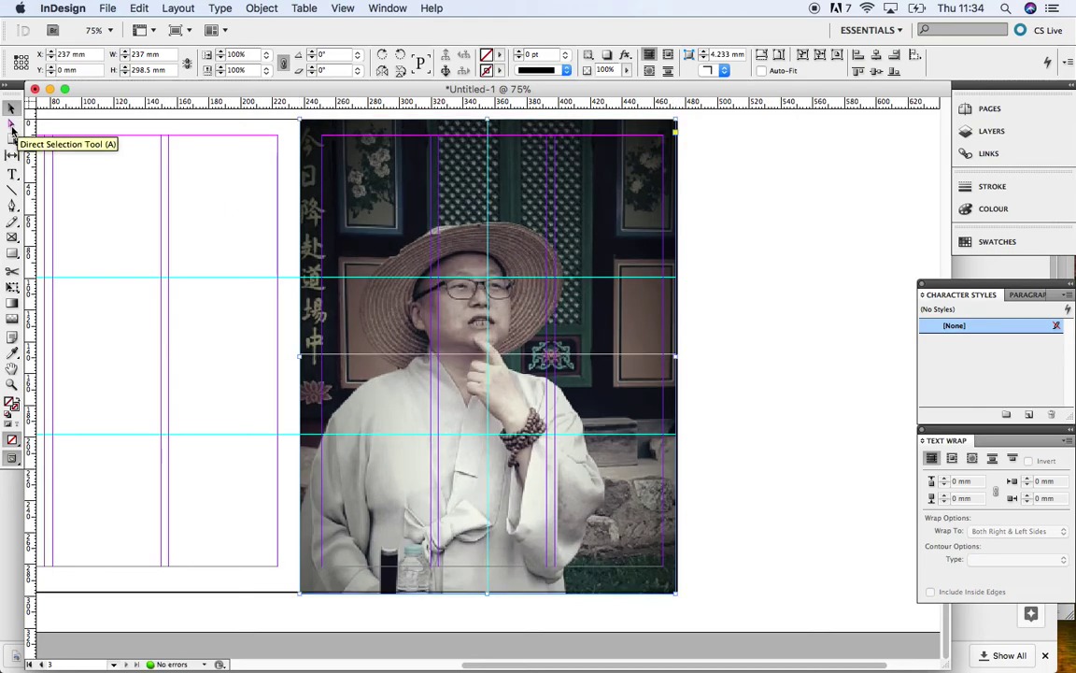
click(12, 128)
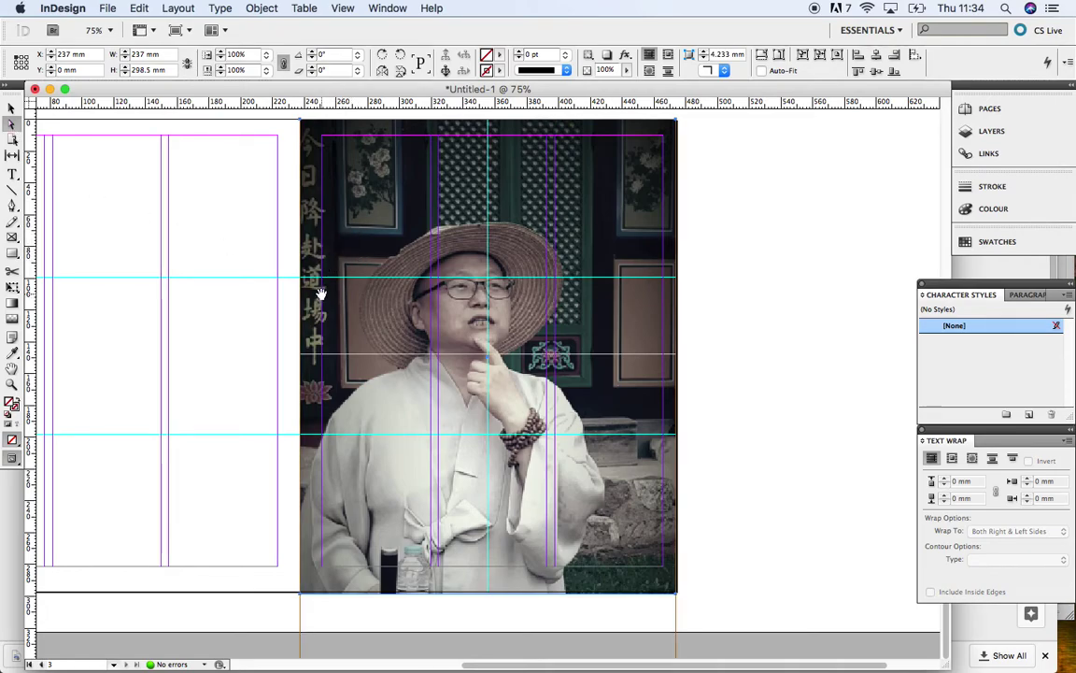
click(12, 109)
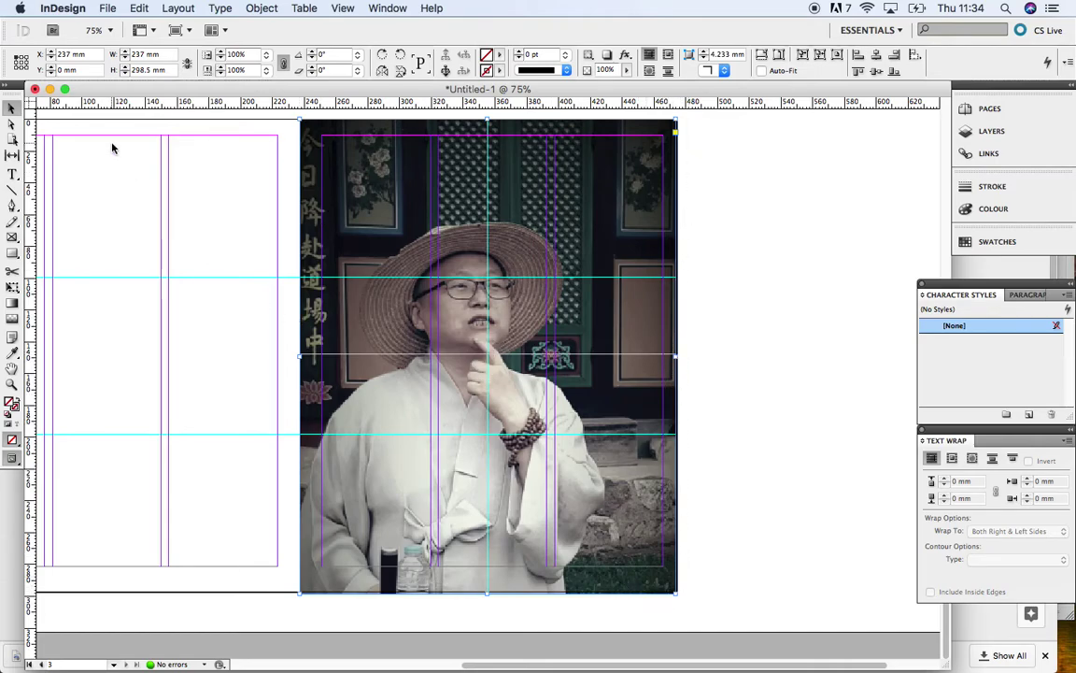
click(13, 124)
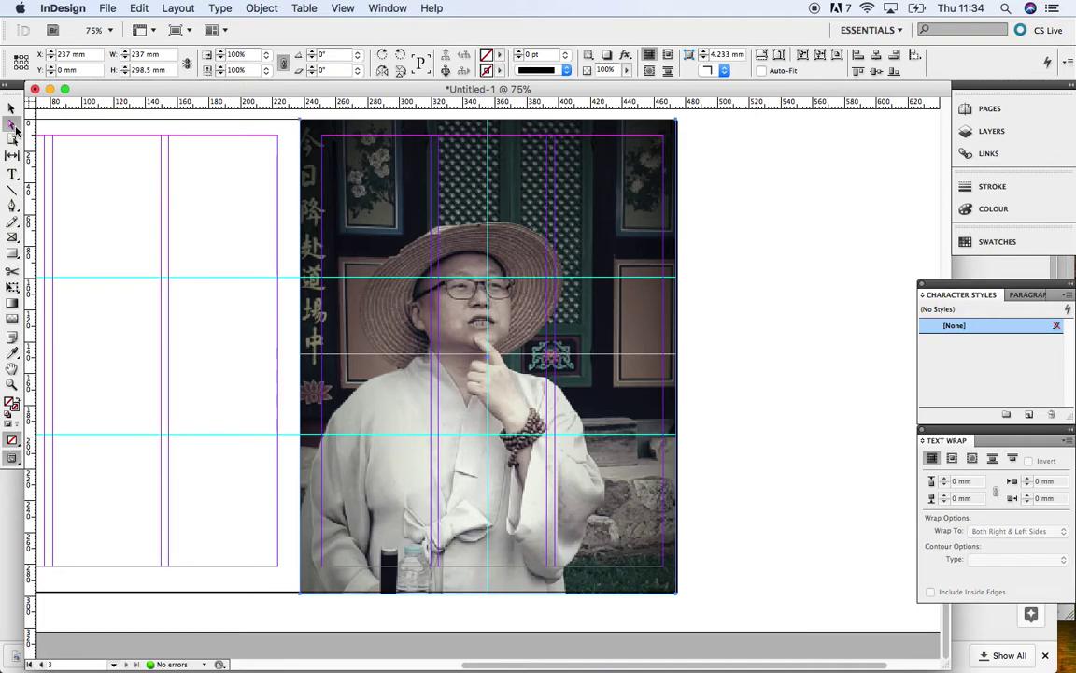
click(349, 219)
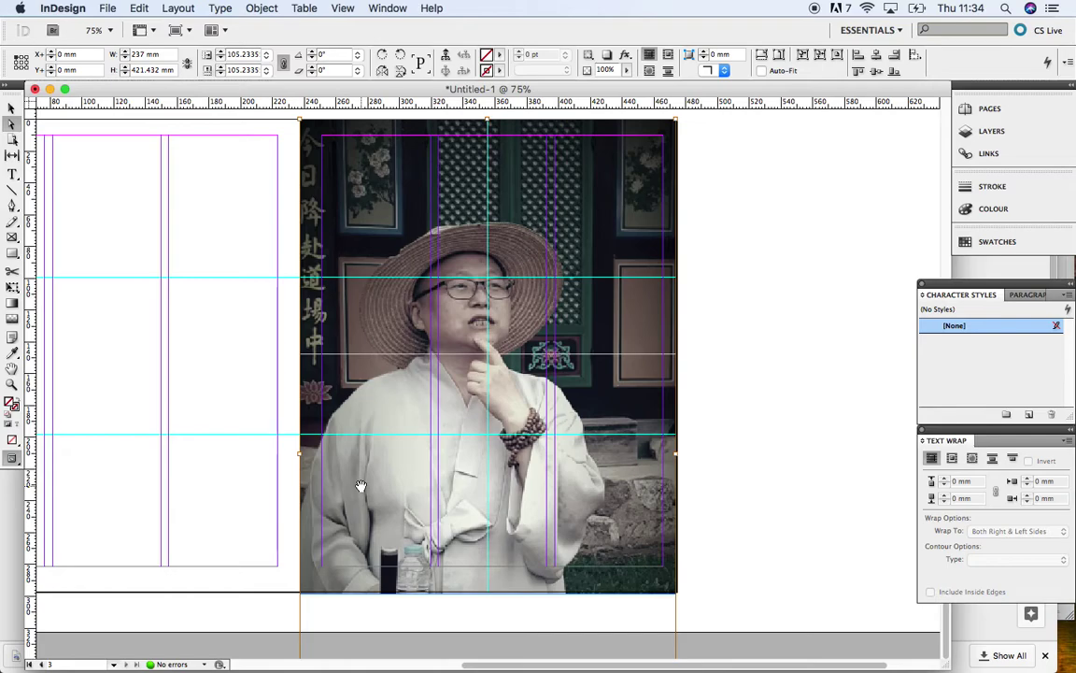
mouse_move(361, 486)
mouse_down()
mouse_move(362, 442)
mouse_move(362, 467)
mouse_up()
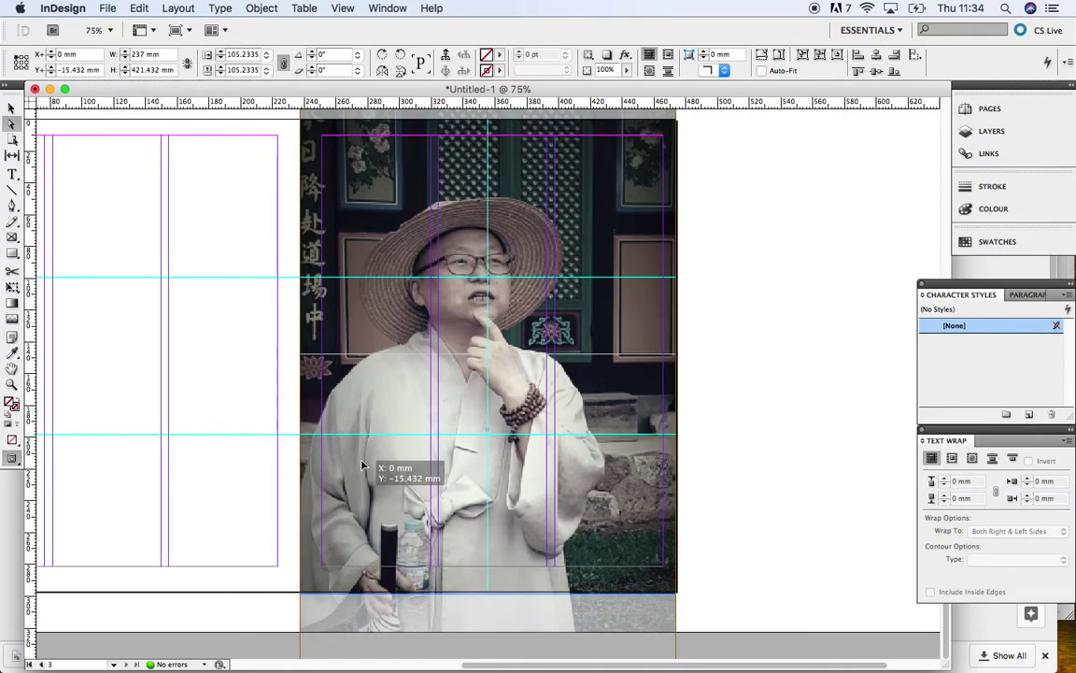
mouse_move(363, 466)
mouse_down()
mouse_move(353, 432)
mouse_move(383, 472)
mouse_move(367, 467)
mouse_up()
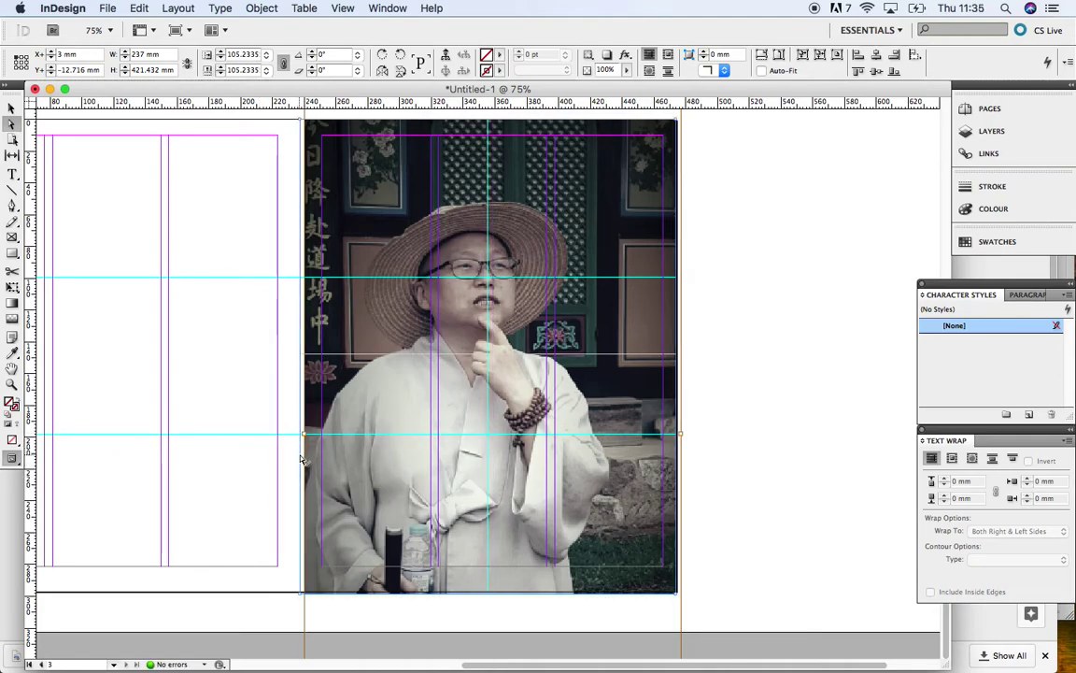
- Scale the picture inside the frame to about 250 by 444.5 mm, offset it to about X -3.5 mm, Y -18.5 mm, and deselect it
scroll(349, 276, up, 5)
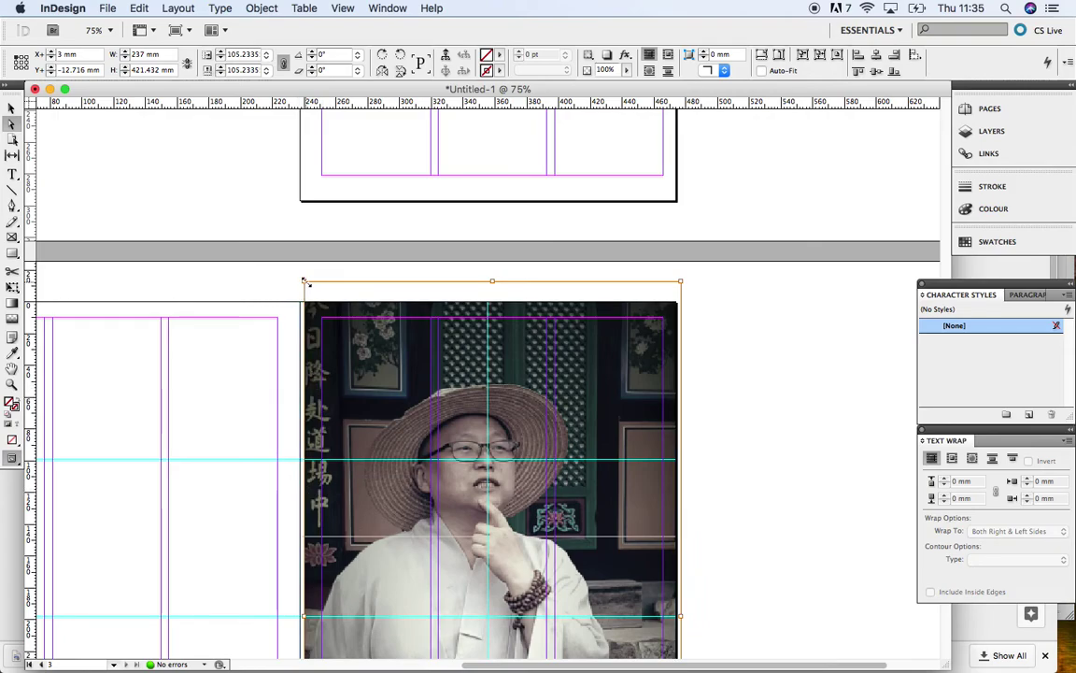
drag(304, 280, 282, 253)
drag(456, 403, 469, 436)
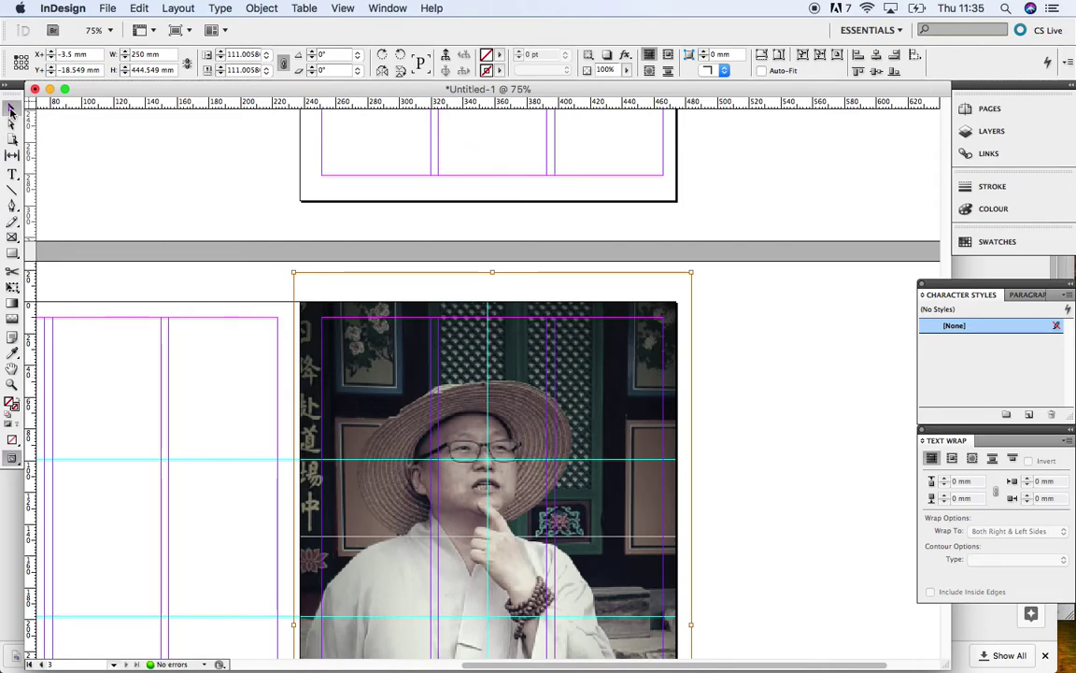
click(222, 252)
- Show the whole spread at 50% and switch the screen mode to Preview
scroll(516, 411, down, 5)
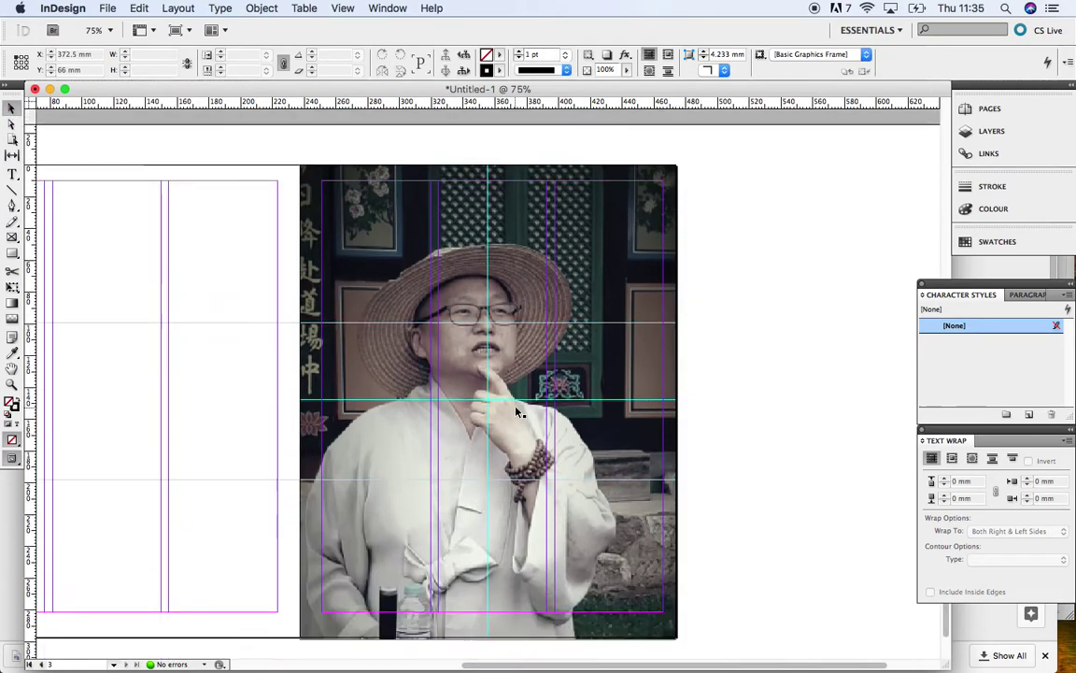
scroll(516, 411, up, 3)
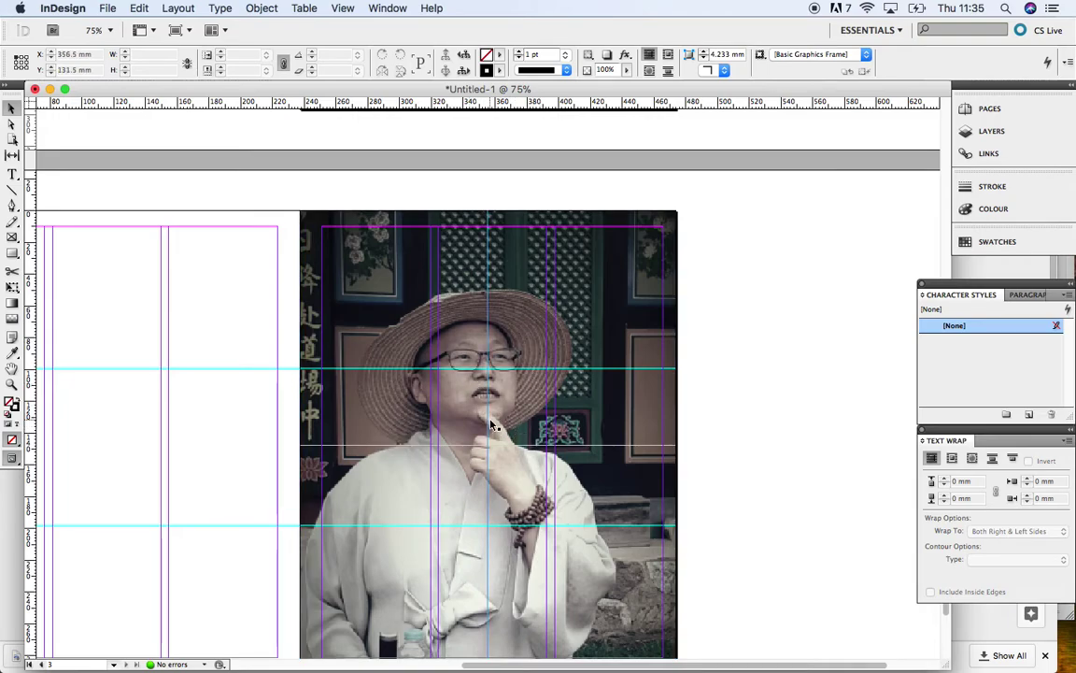
key(super+minus)
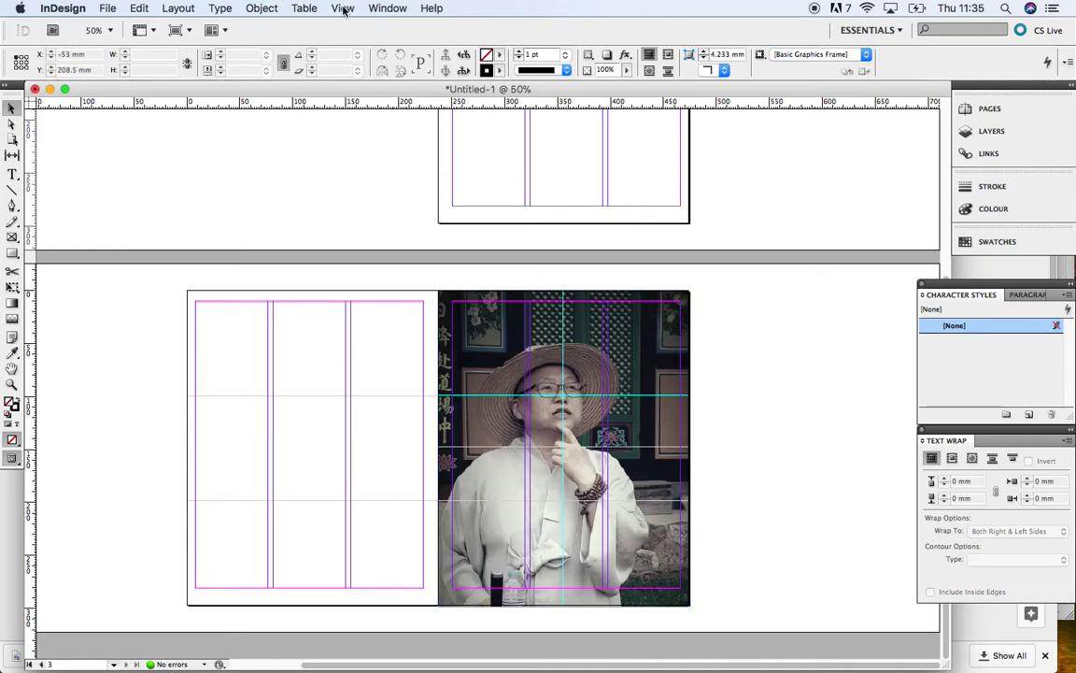
click(14, 463)
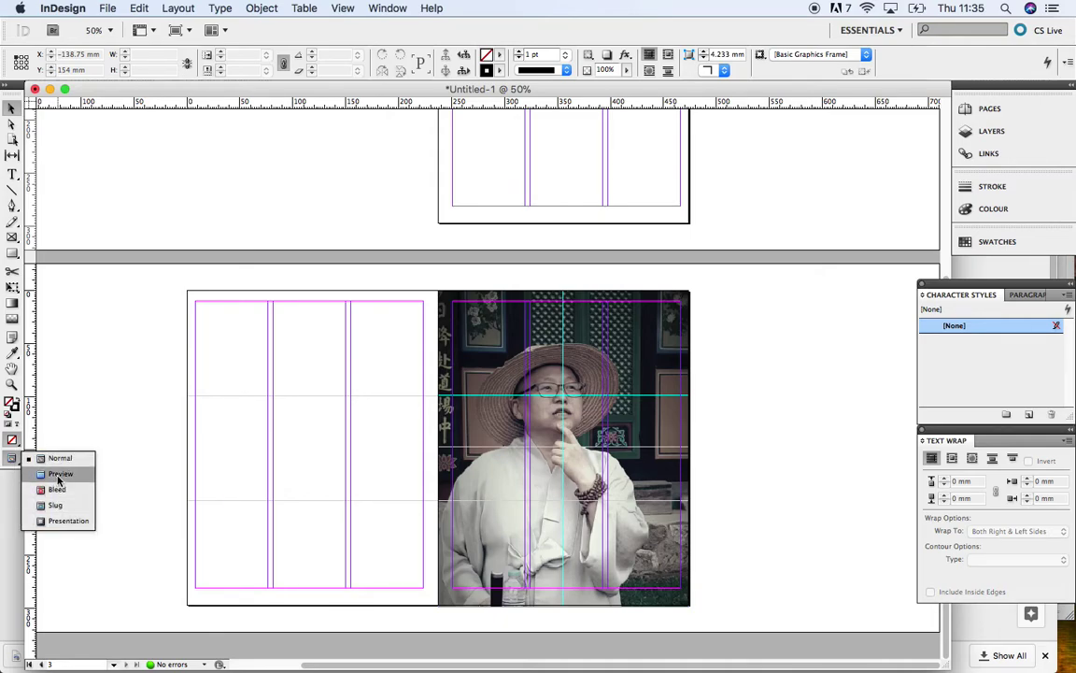
click(58, 474)
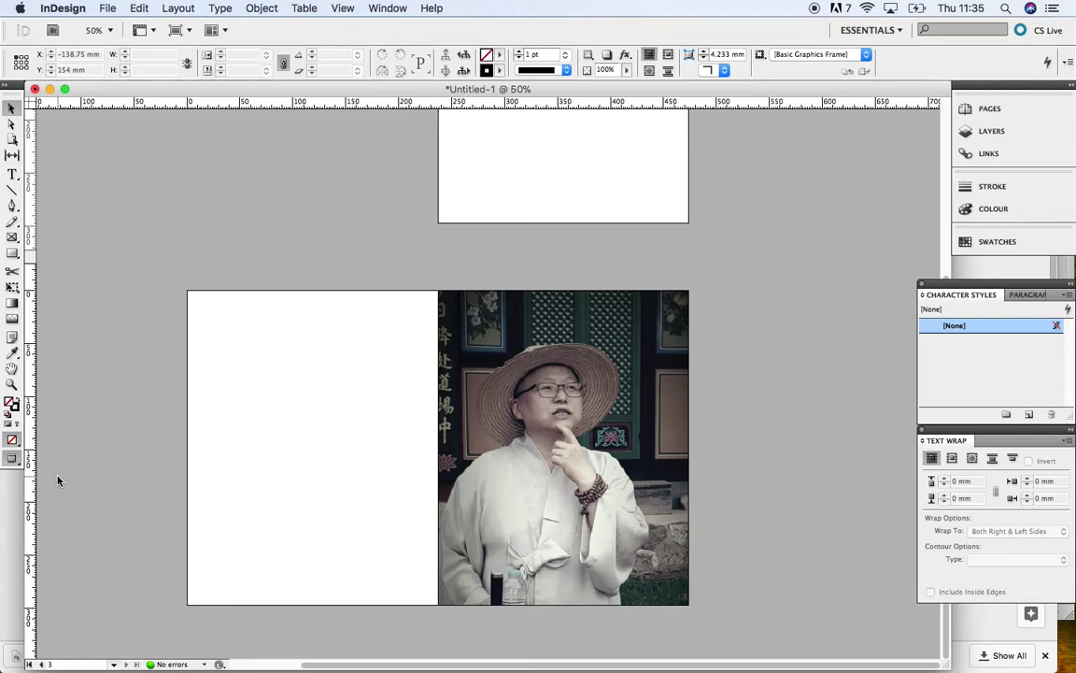
- Return the screen mode to Normal and choose the Korea Monk Mag spread folder as the save location for the document
click(16, 460)
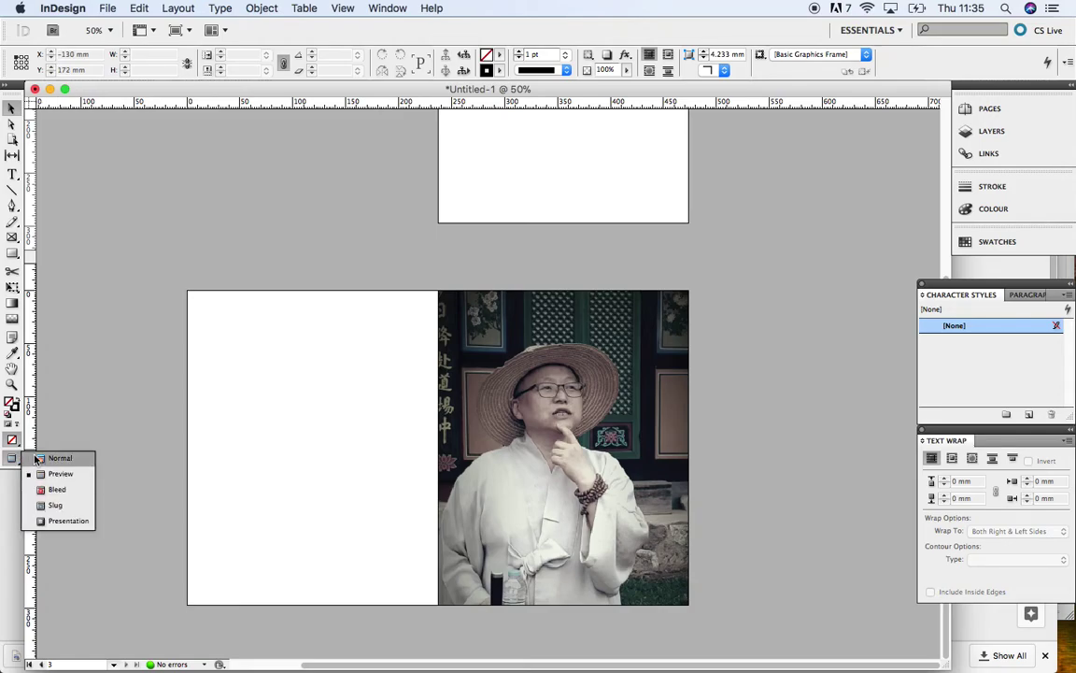
click(34, 458)
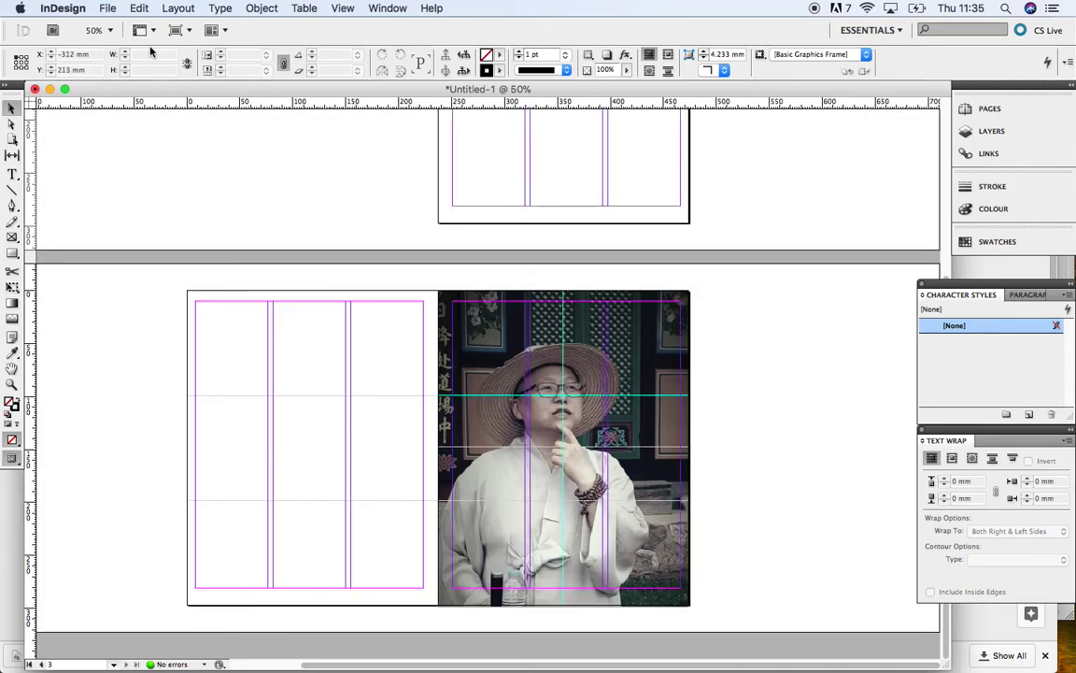
click(110, 8)
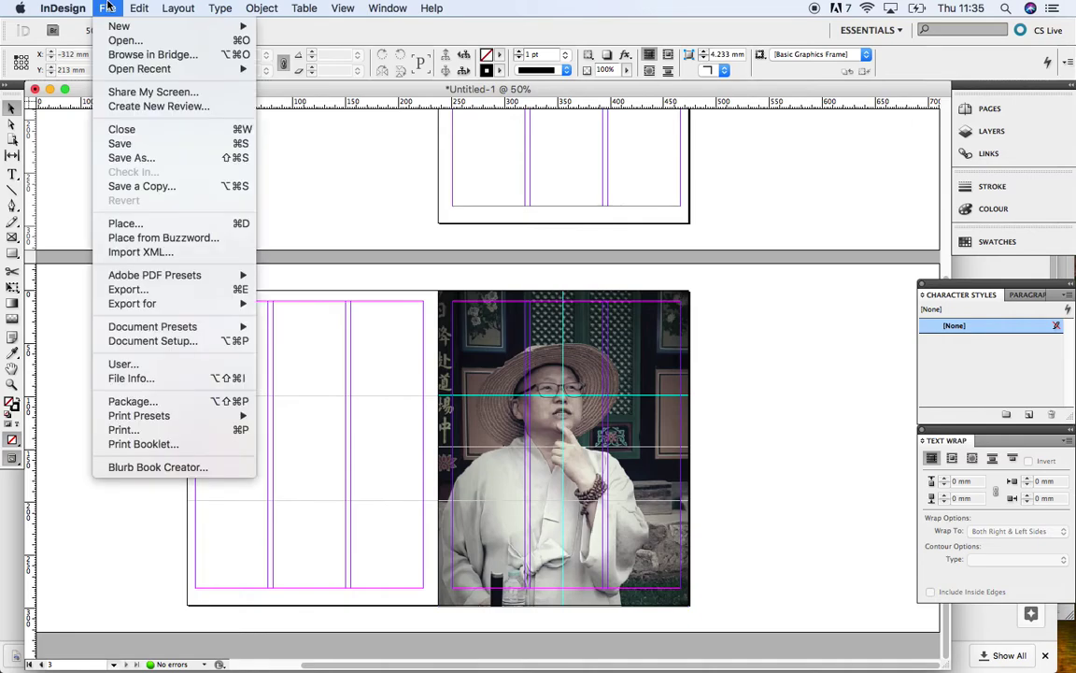
click(131, 158)
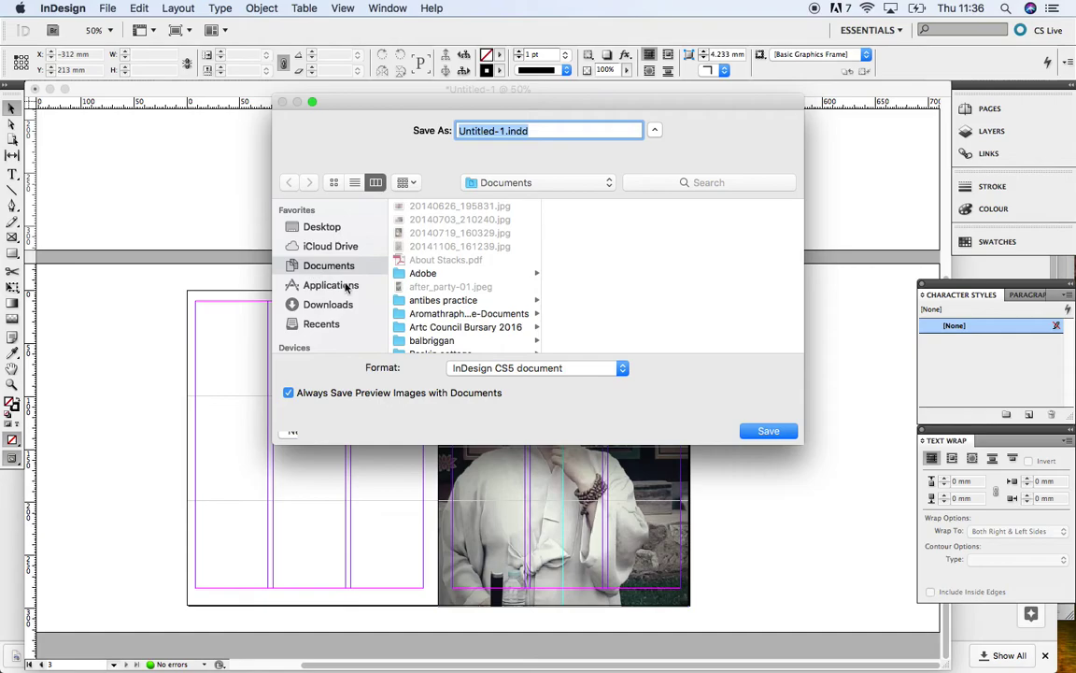
scroll(446, 327, down, 4)
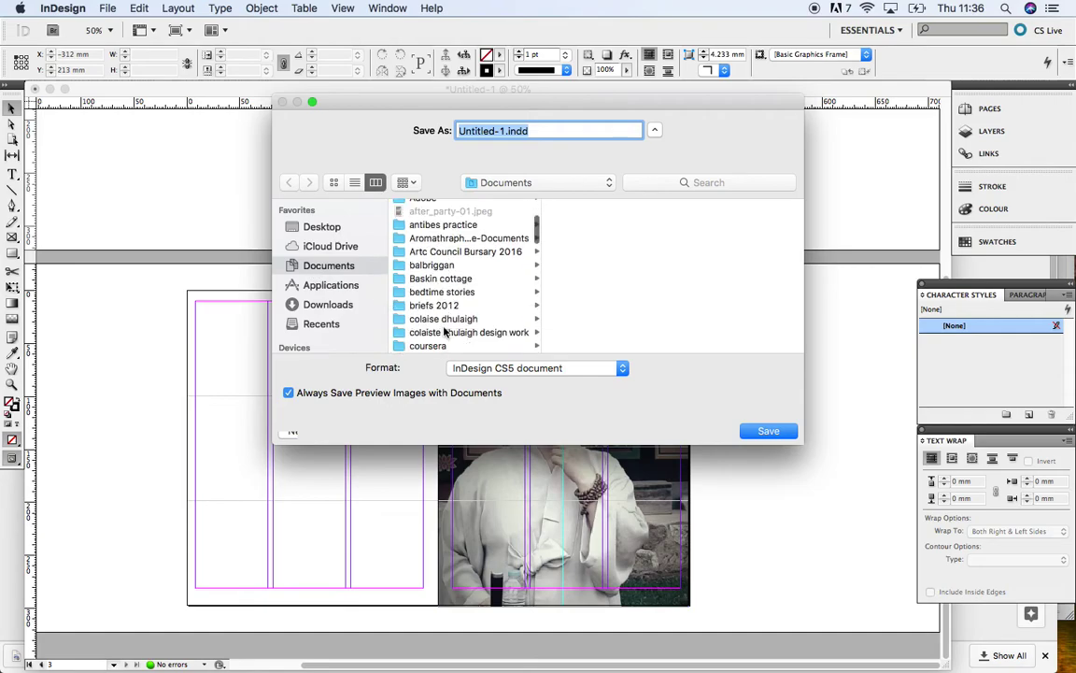
click(446, 332)
scroll(605, 283, down, 4)
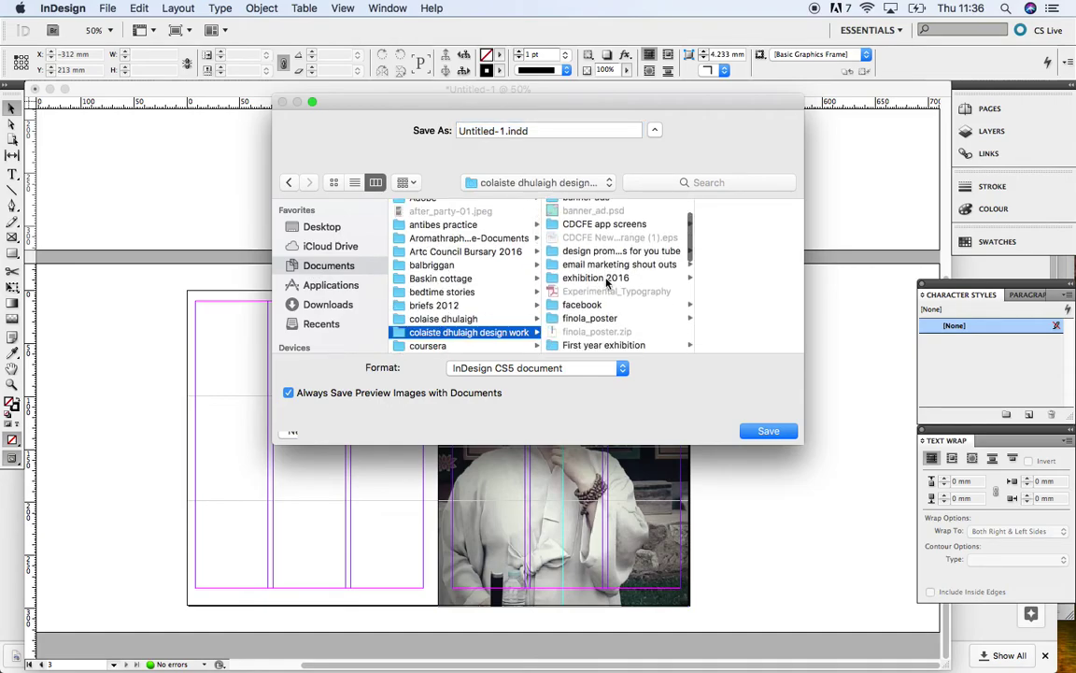
scroll(606, 282, down, 4)
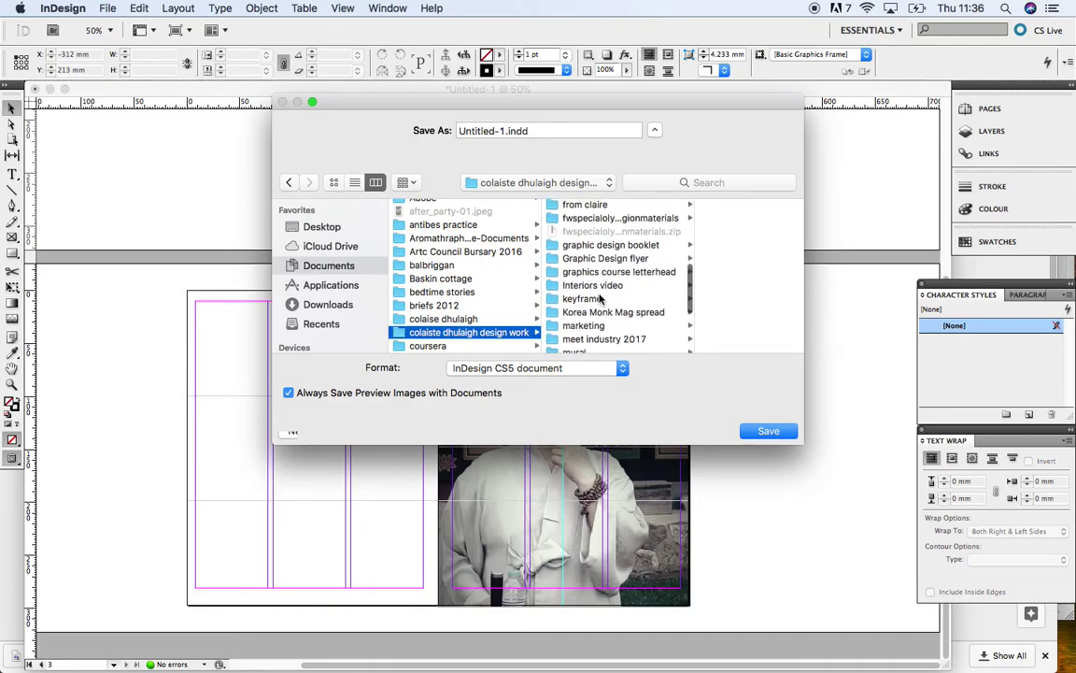
click(603, 314)
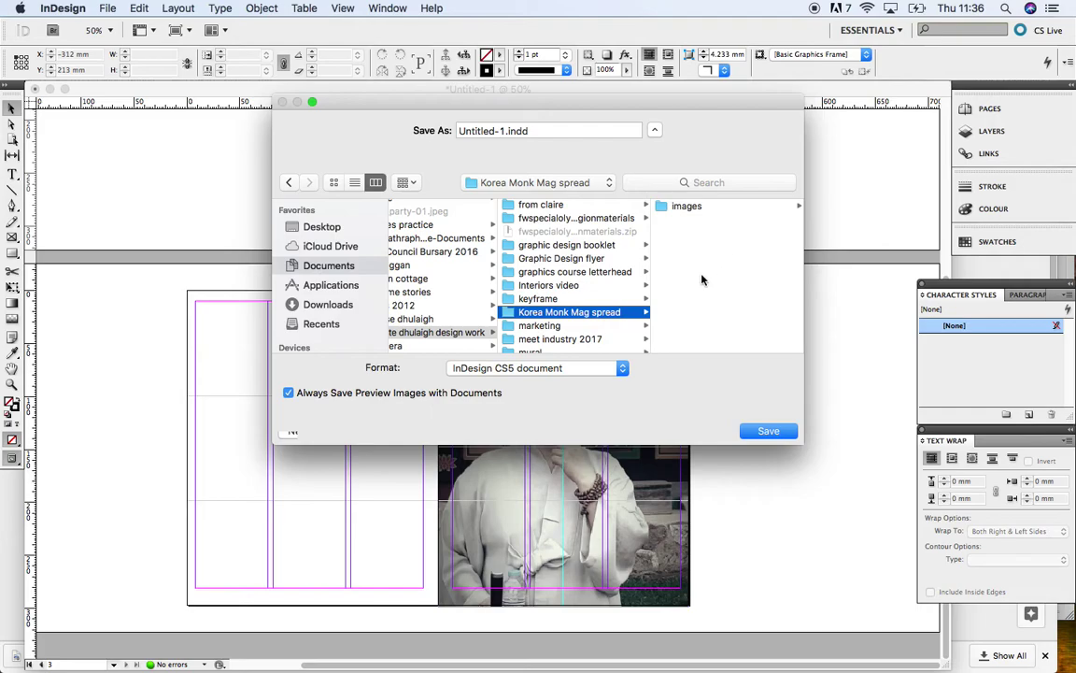
- Name the file korea_monk_article.indd and save it as an InDesign CS5 document
click(503, 131)
text(korea)
text(_monk_art)
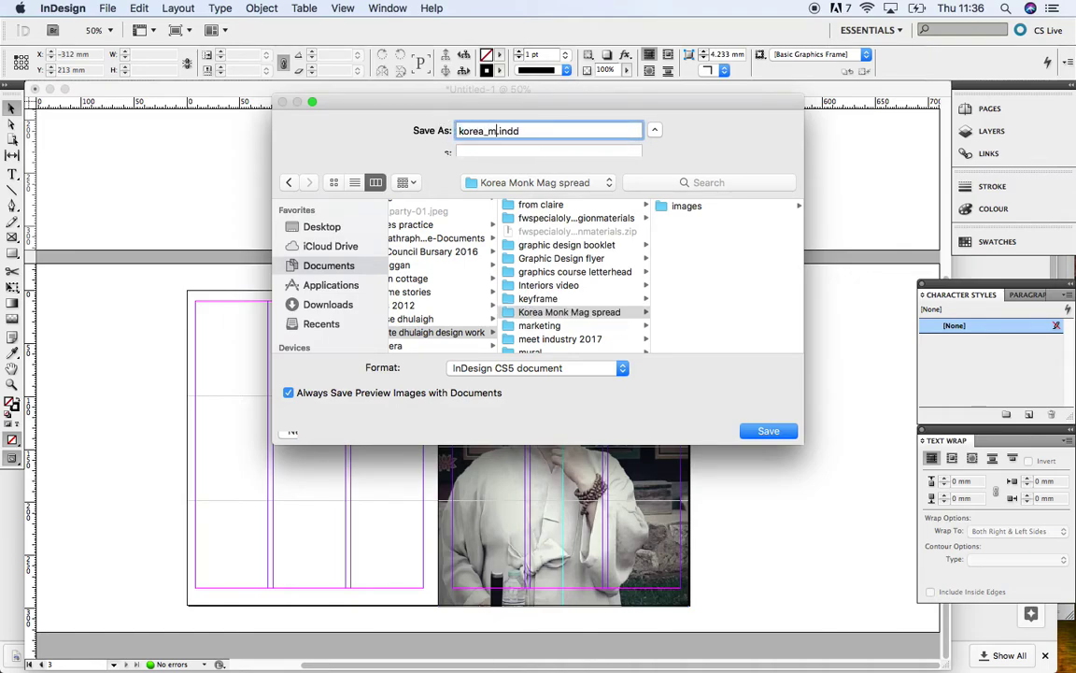
text(icle)
click(787, 436)
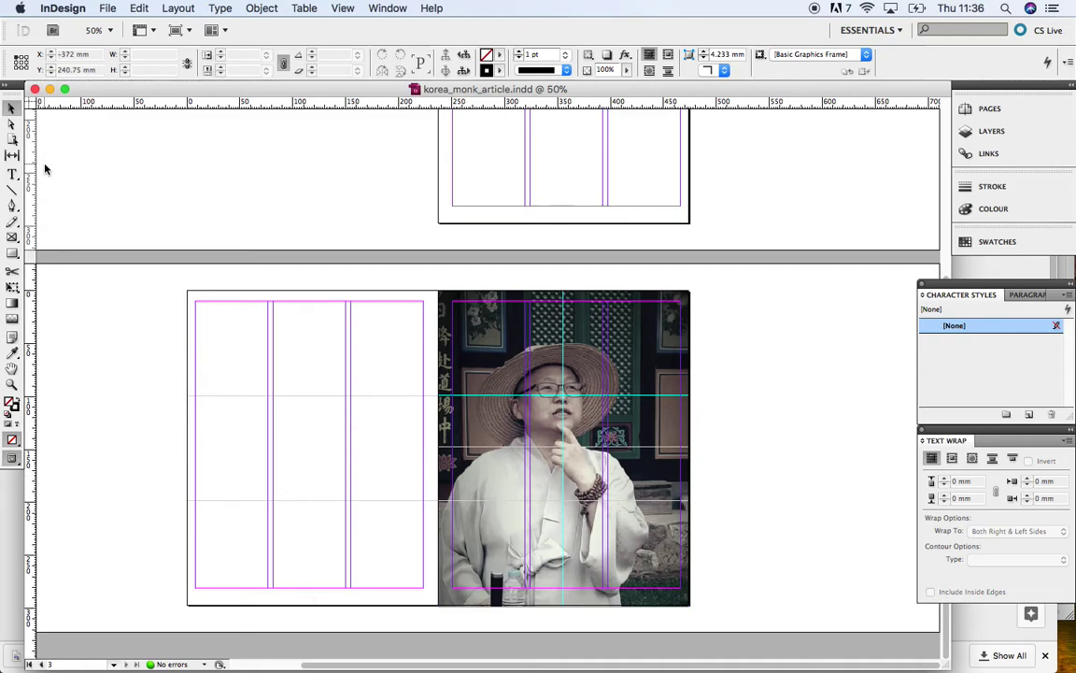
- Place tea_arial_shot.tif across the first two columns at the foot of page 2, about 144 by 81 mm, and deselect it
click(106, 9)
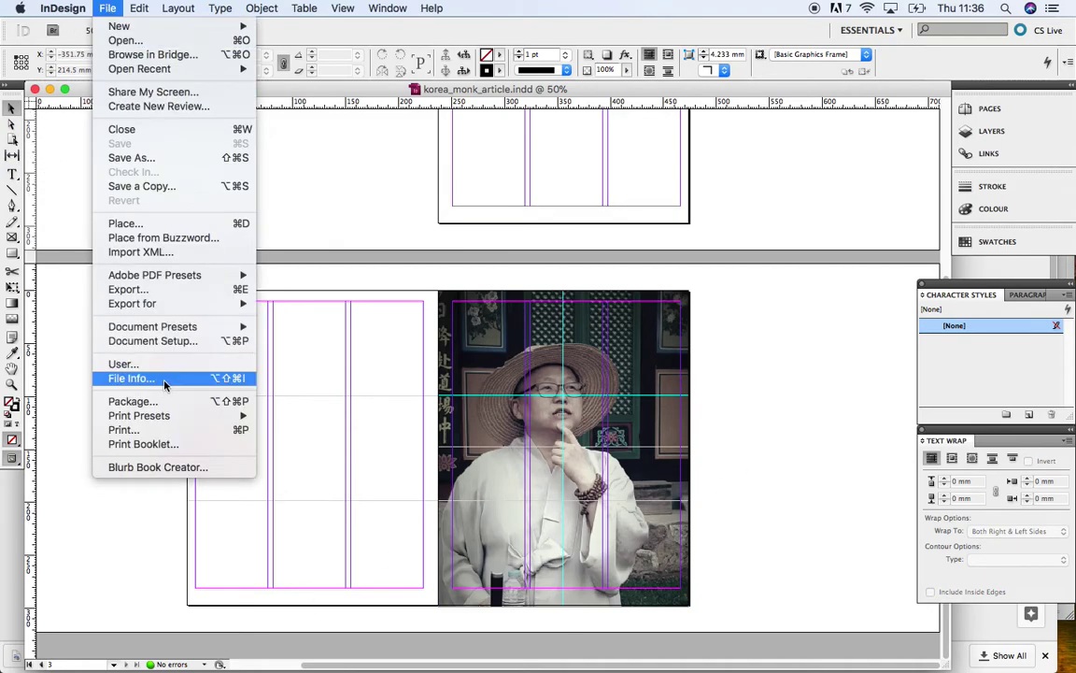
click(161, 224)
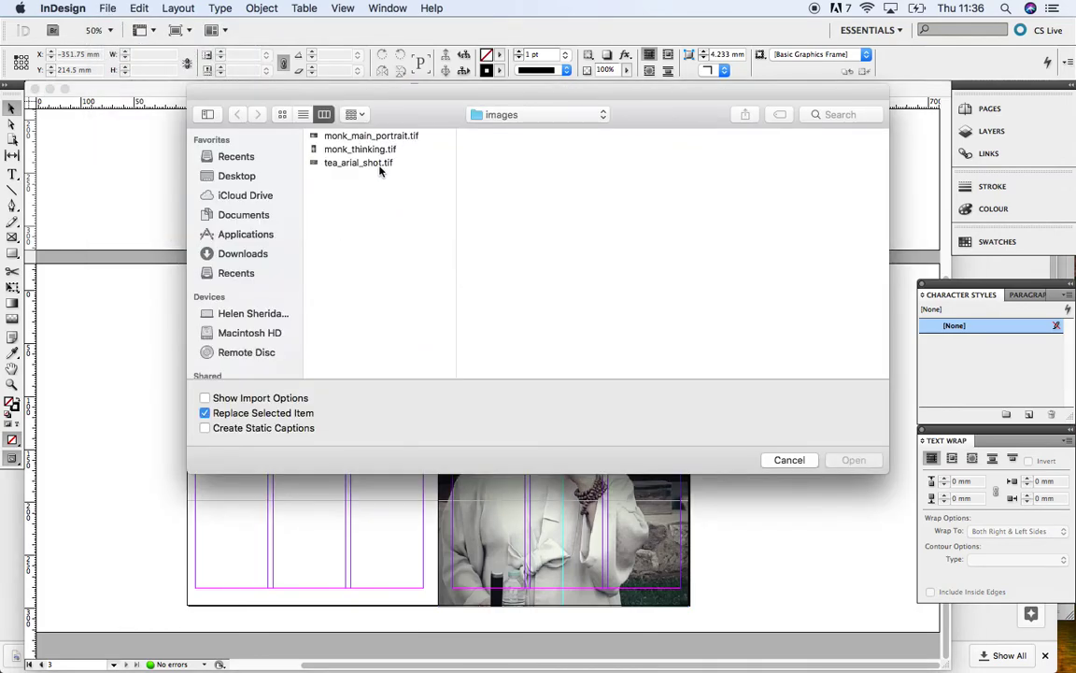
click(374, 165)
click(850, 462)
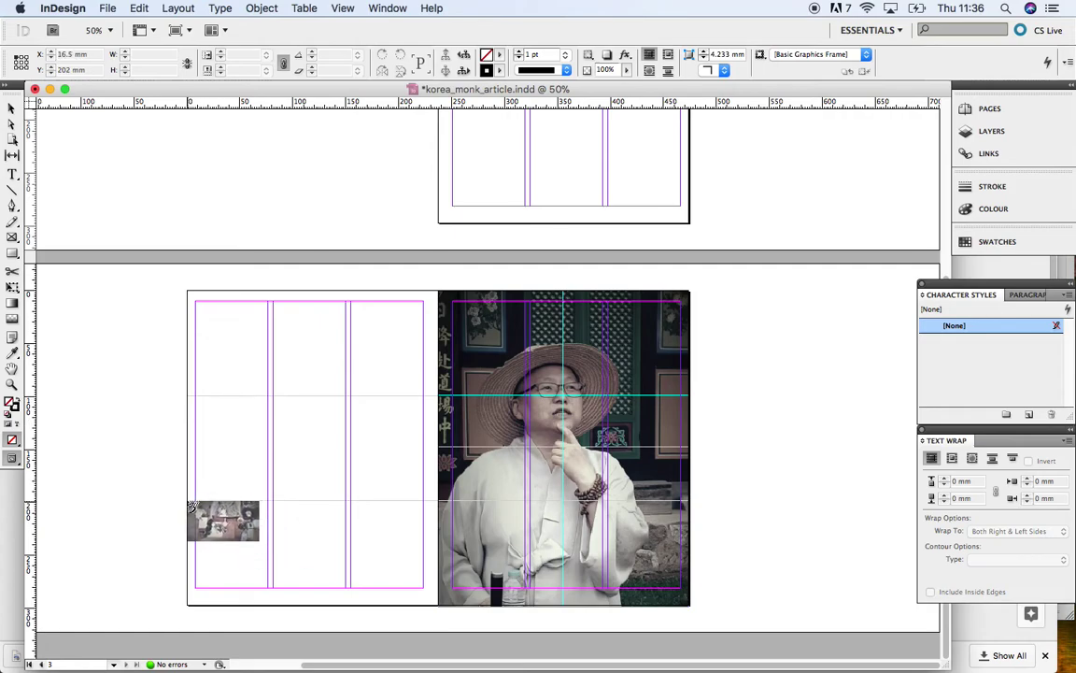
drag(197, 505, 347, 599)
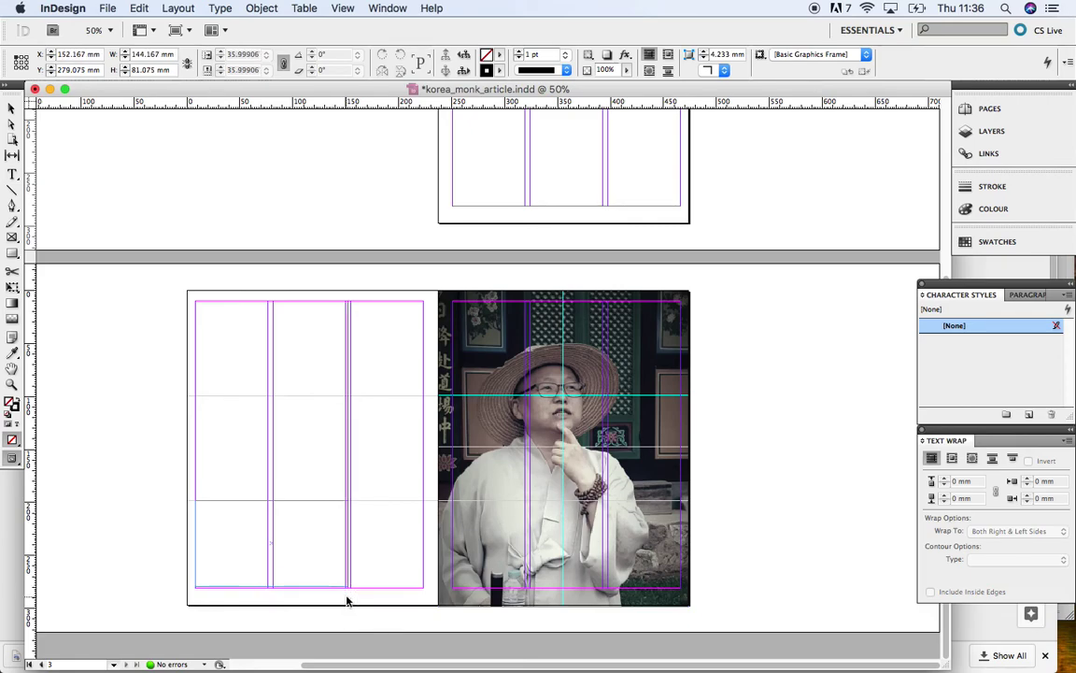
click(80, 180)
- Nudge the tea image down to Y 200.75 mm so its lower edge sits on page 2's bottom margin
click(293, 559)
key(Down)
key(Down)
key(Down)
key(Down)
key(Down)
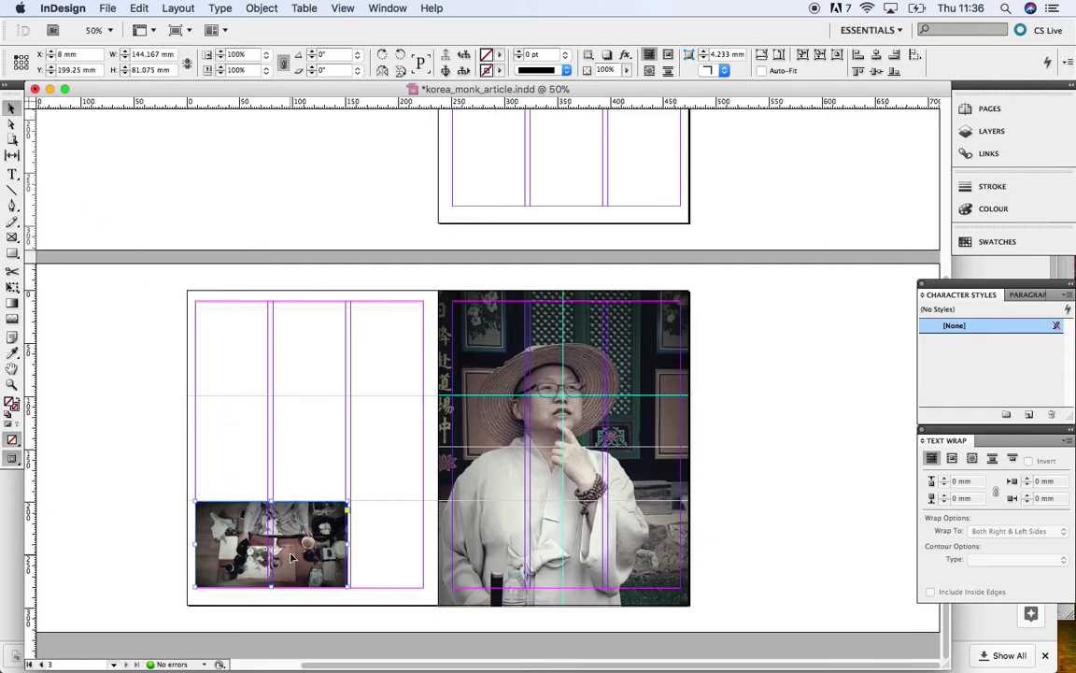
key(super+1)
key(Down)
key(Down)
key(Down)
key(Down)
key(Down)
key(Down)
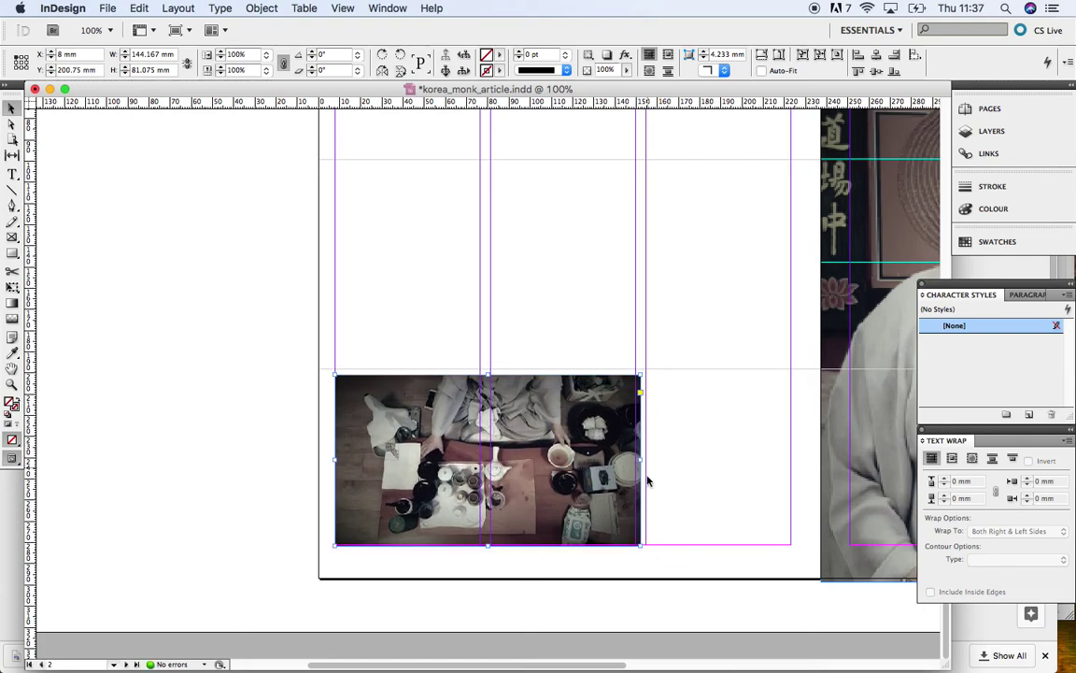
- Crop the tea image frame's right side to the edge of the second column and save the document
drag(641, 459, 635, 458)
click(211, 394)
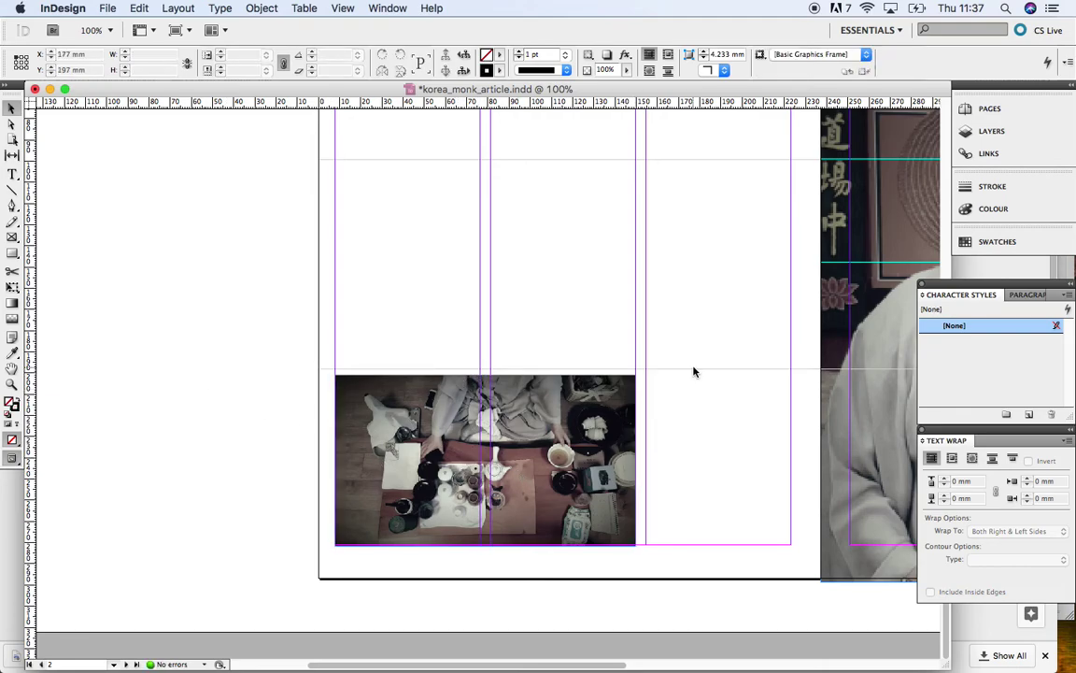
key(super+minus)
key(super+minus)
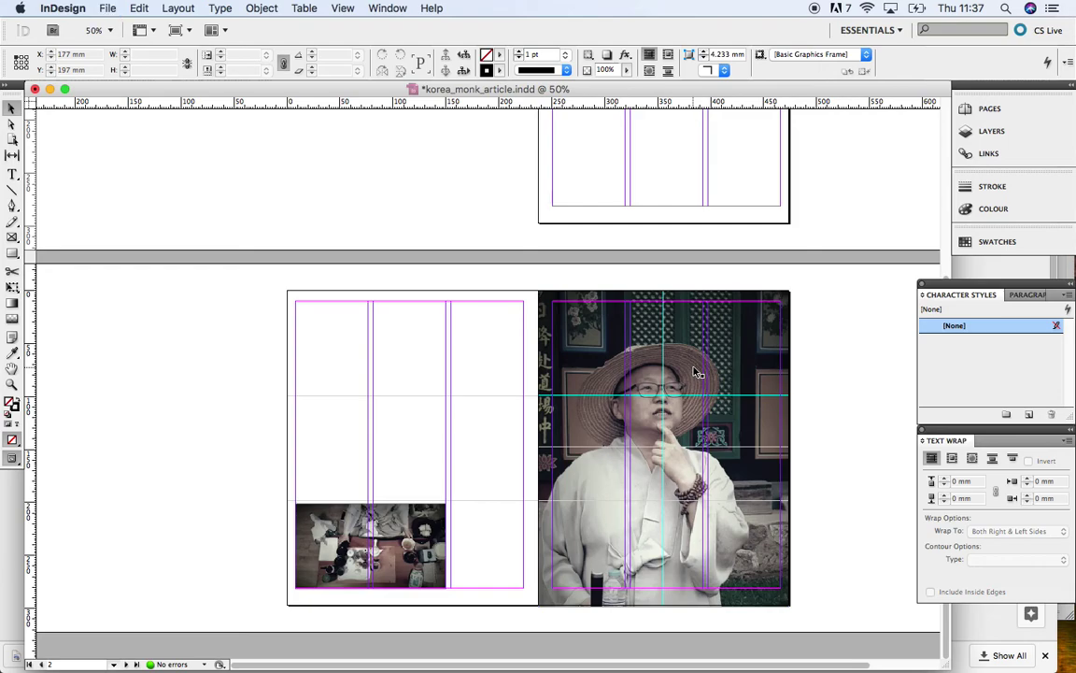
key(super+s)
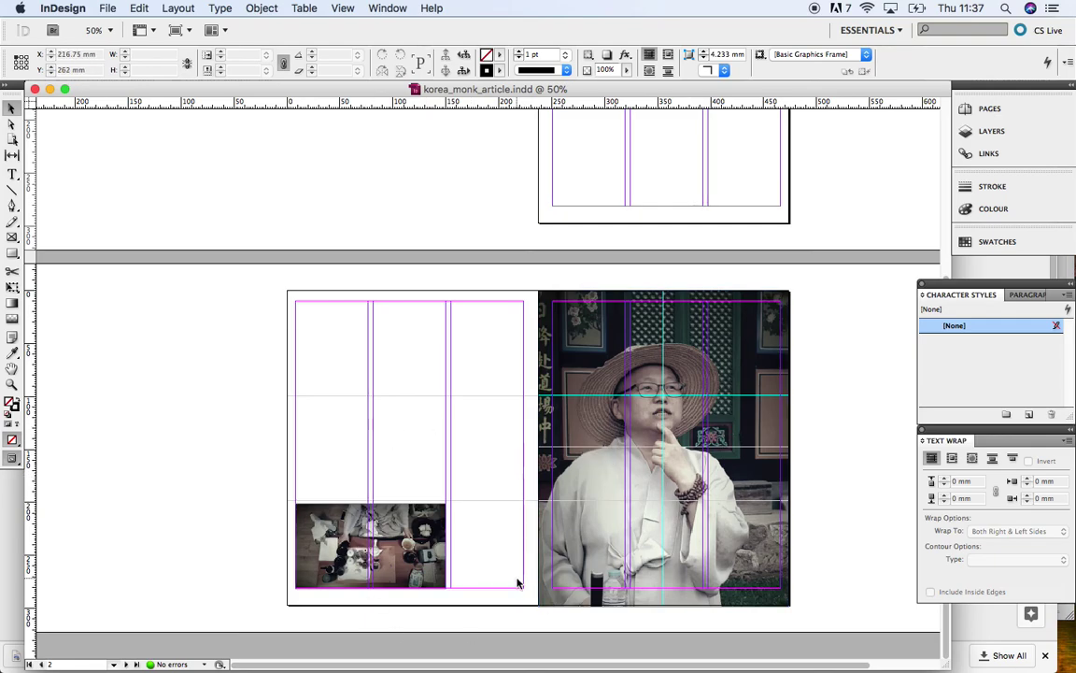
mouse_move(804, 665)
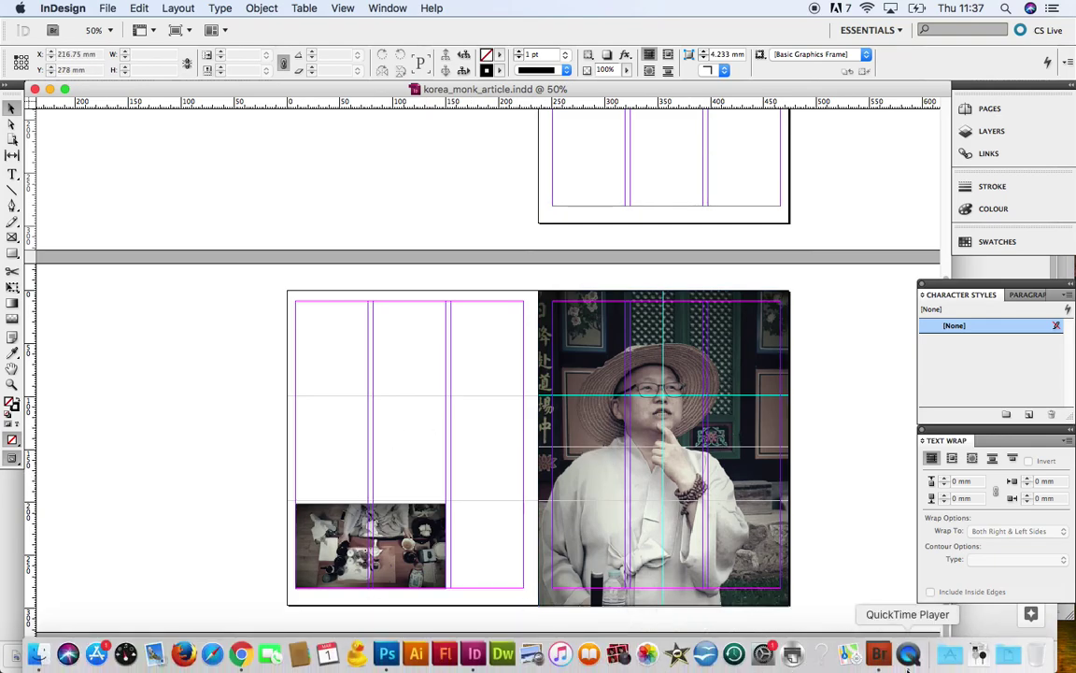
click(909, 653)
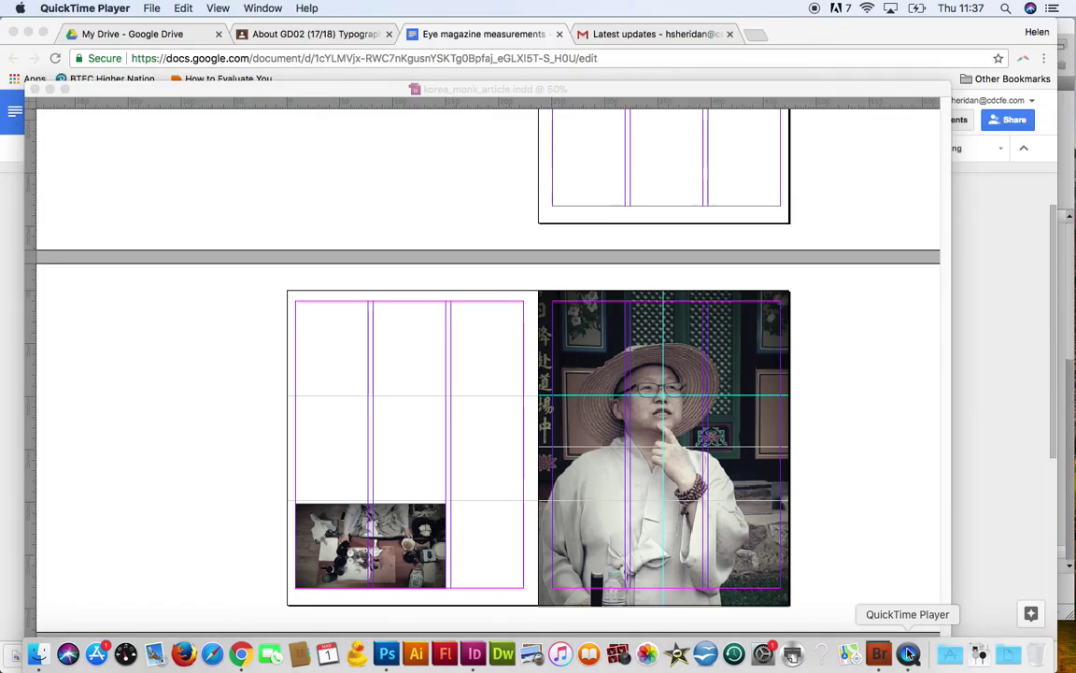
click(152, 9)
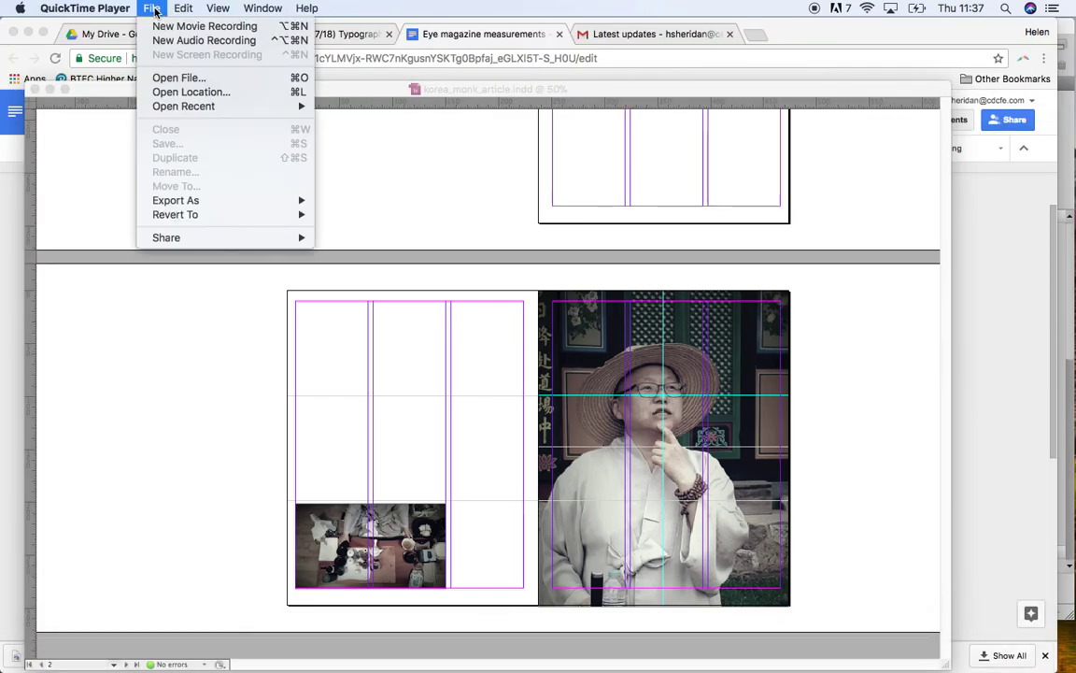
click(152, 9)
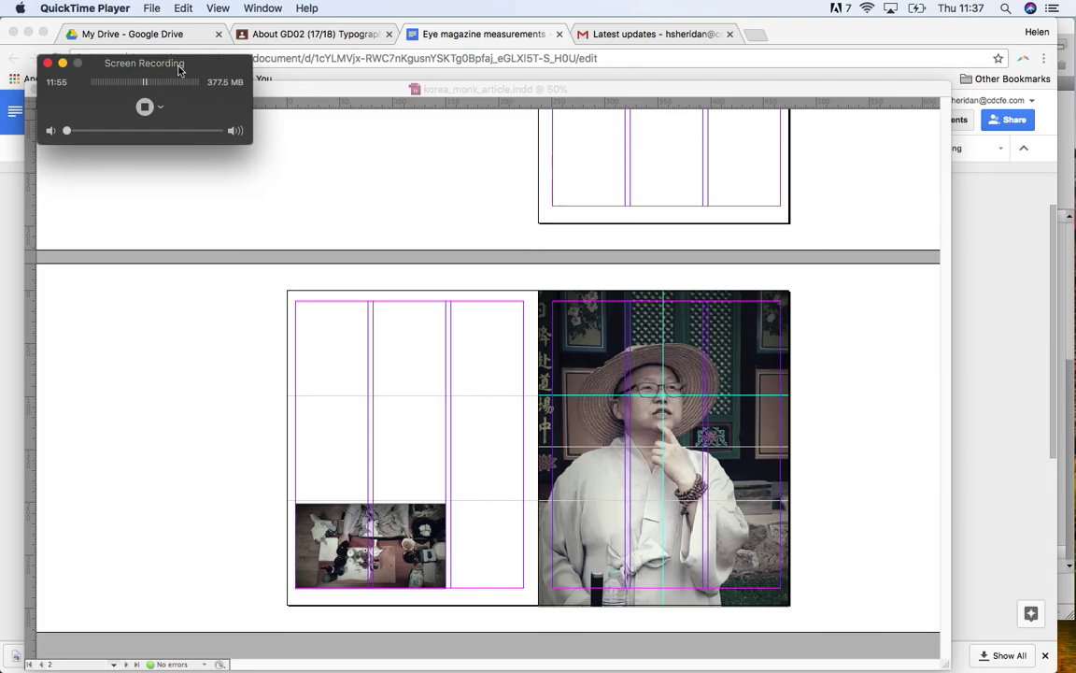